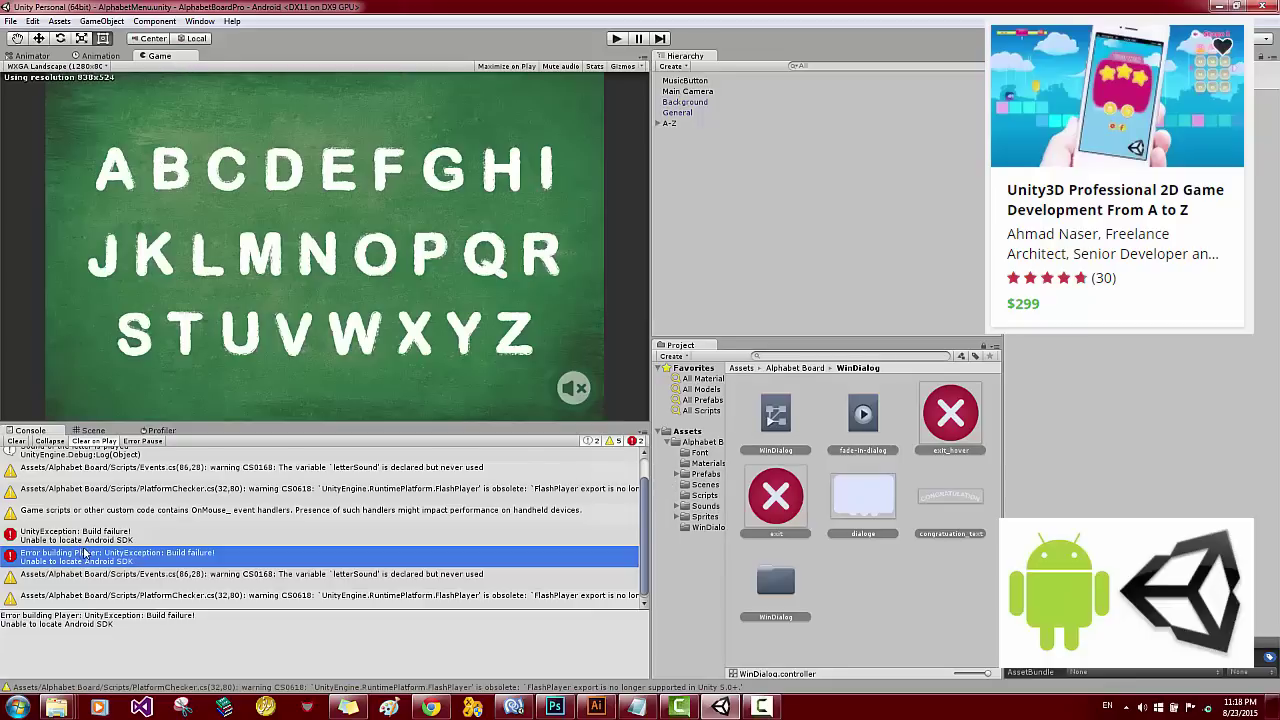
# Open the Android build settings and select the Android SDK zip in D:\Android.
pyautogui.click(12, 21)
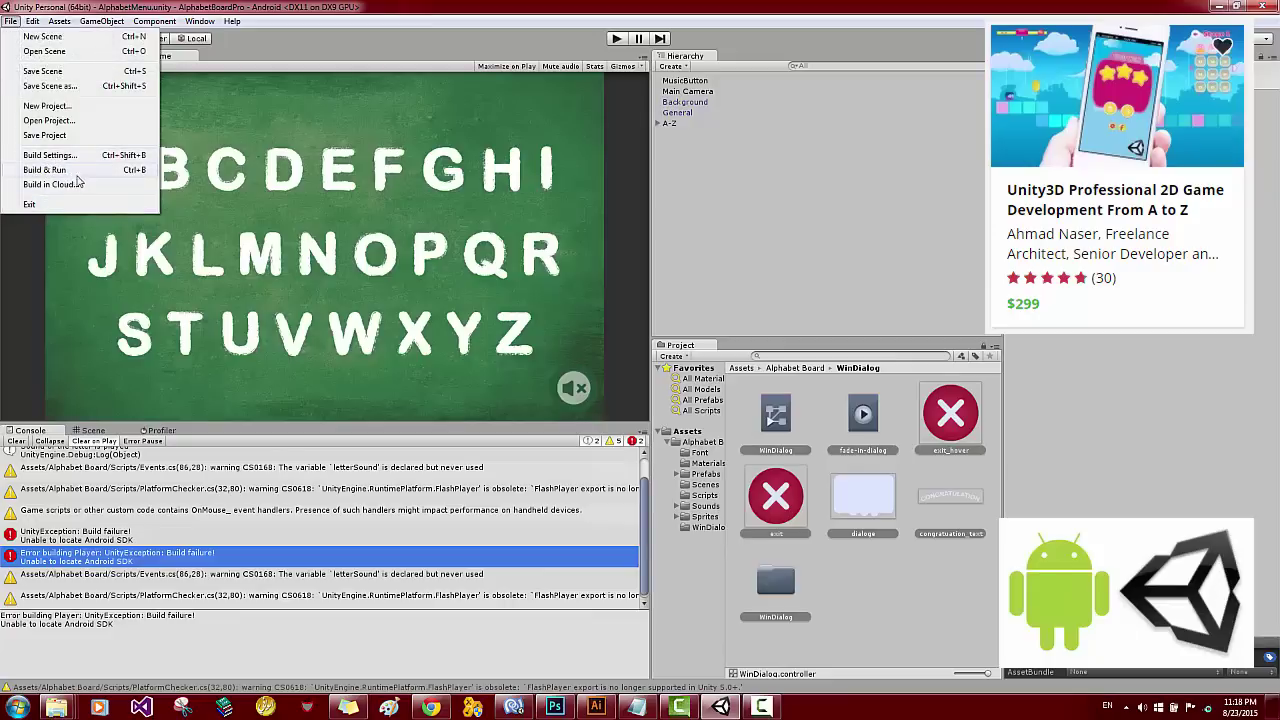
pyautogui.click(55, 155)
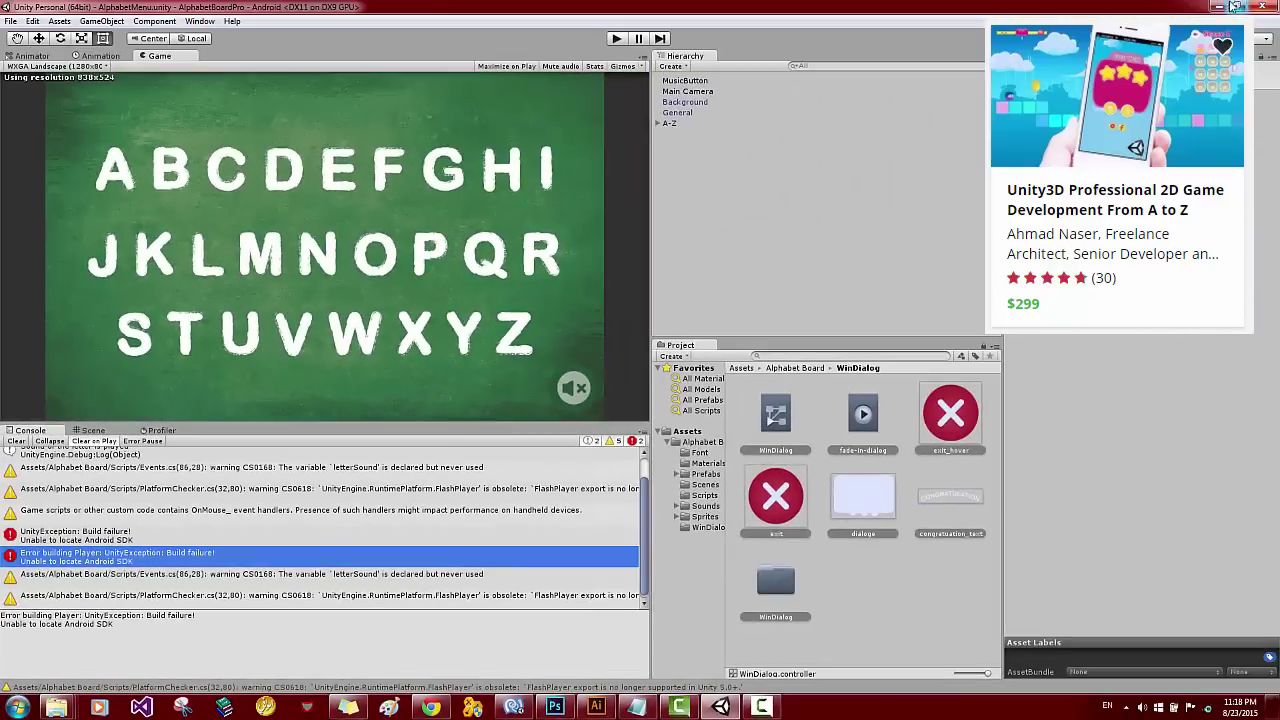
pyautogui.click(1217, 6)
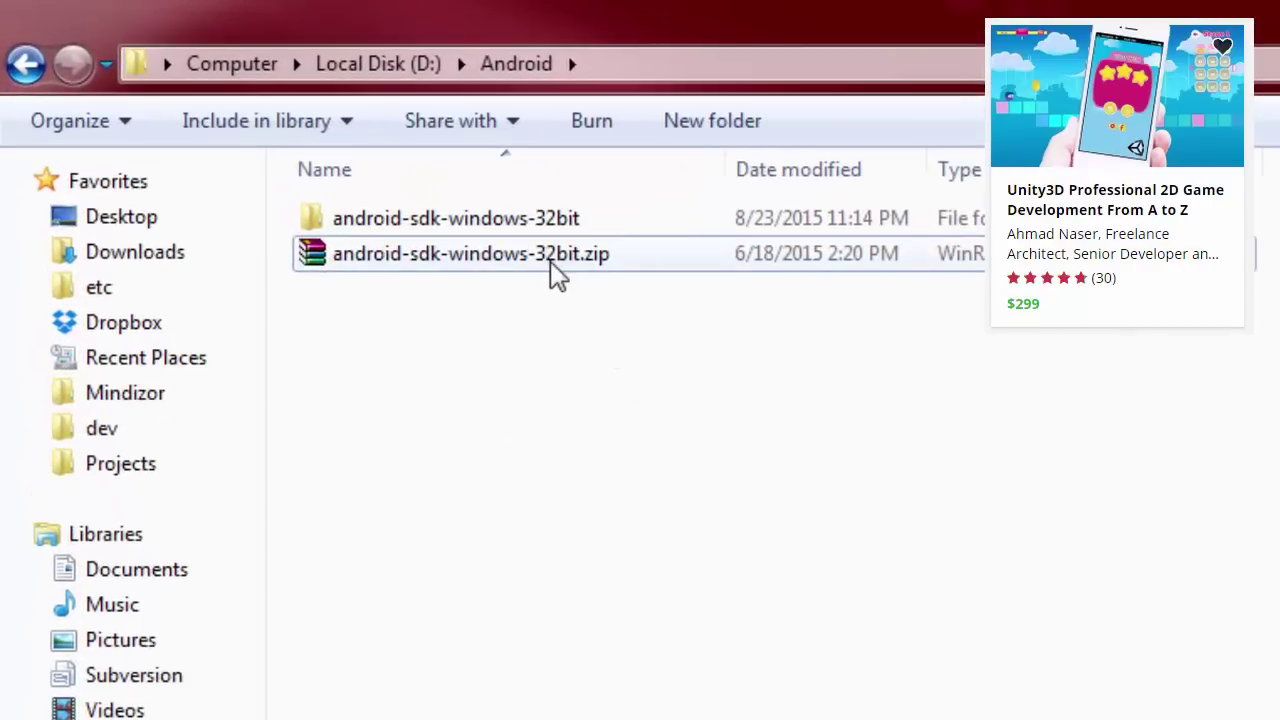
pyautogui.click(551, 266)
pyautogui.click(621, 388)
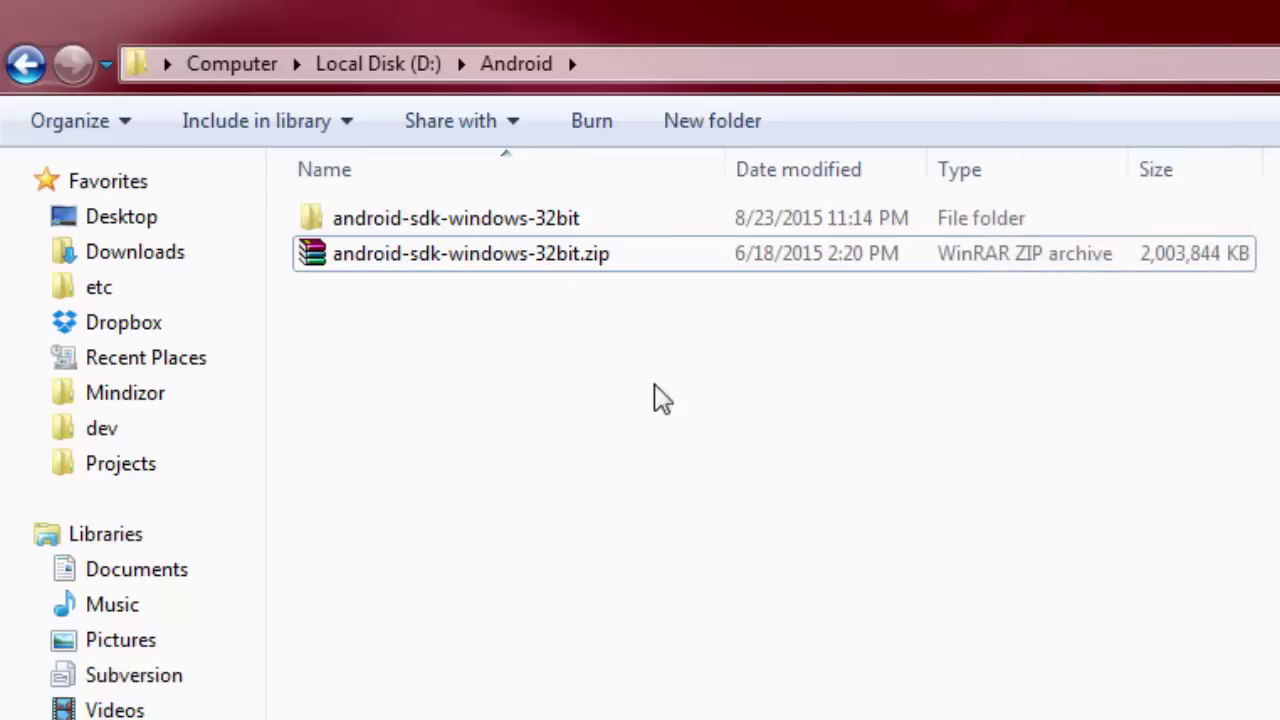
pyautogui.click(406, 255)
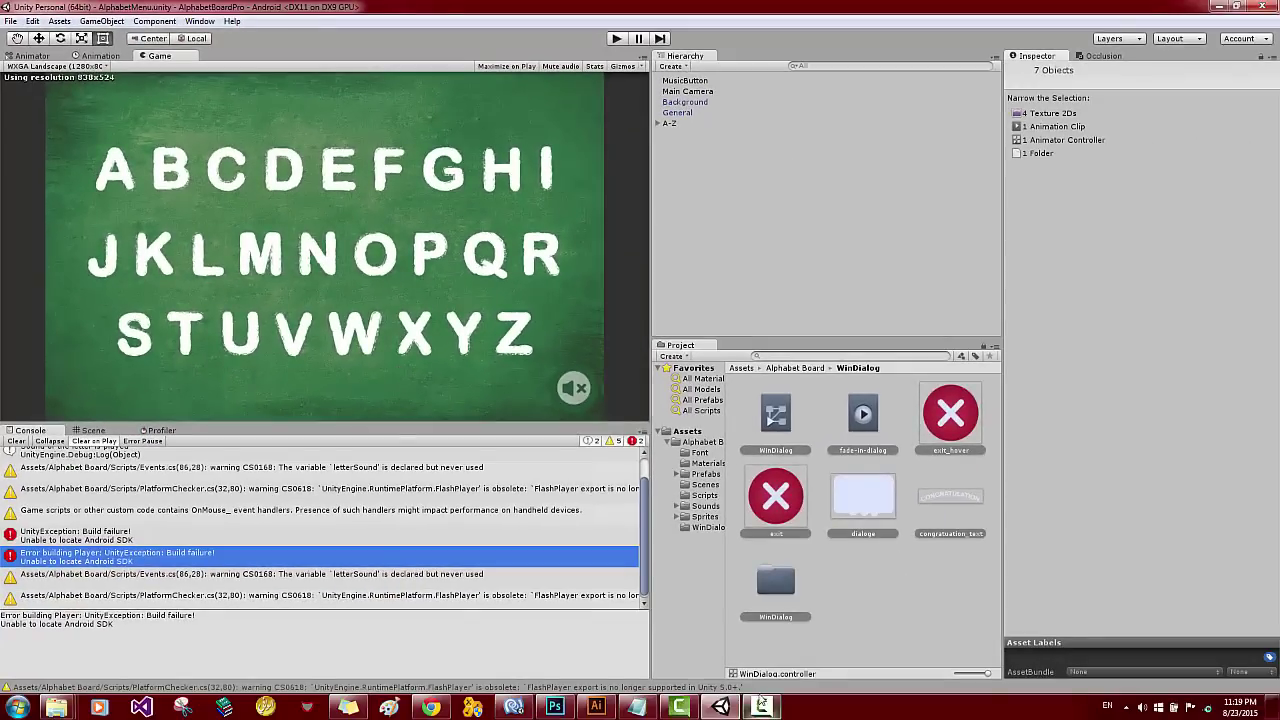
# Show Unity's External Tools preferences and open the extracted android-sdk-windows-32bit folder.
pyautogui.click(33, 22)
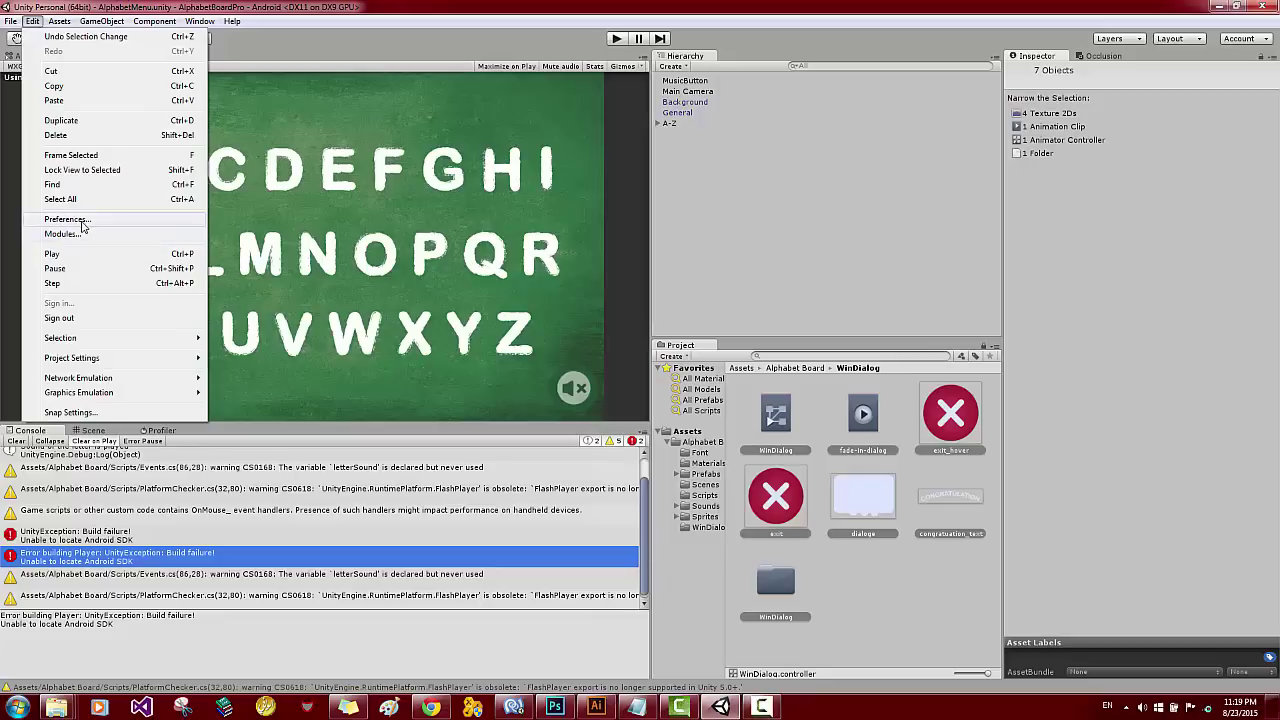
pyautogui.click(70, 220)
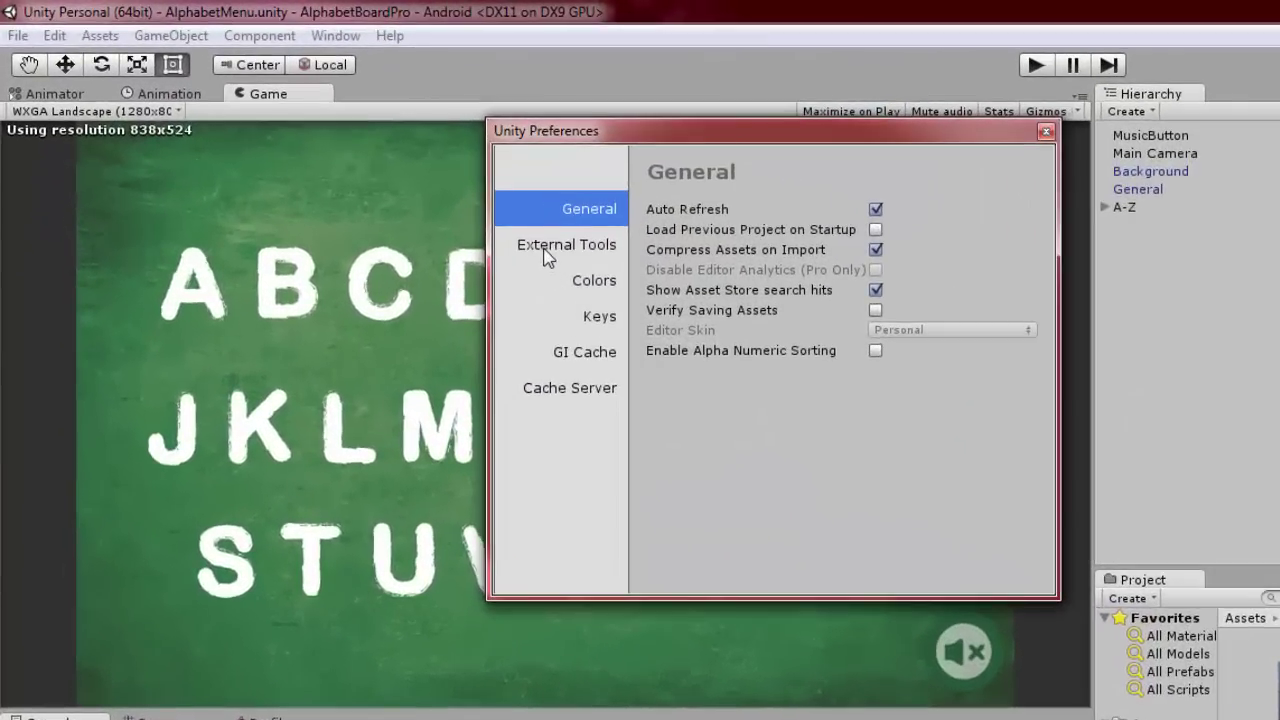
pyautogui.click(505, 220)
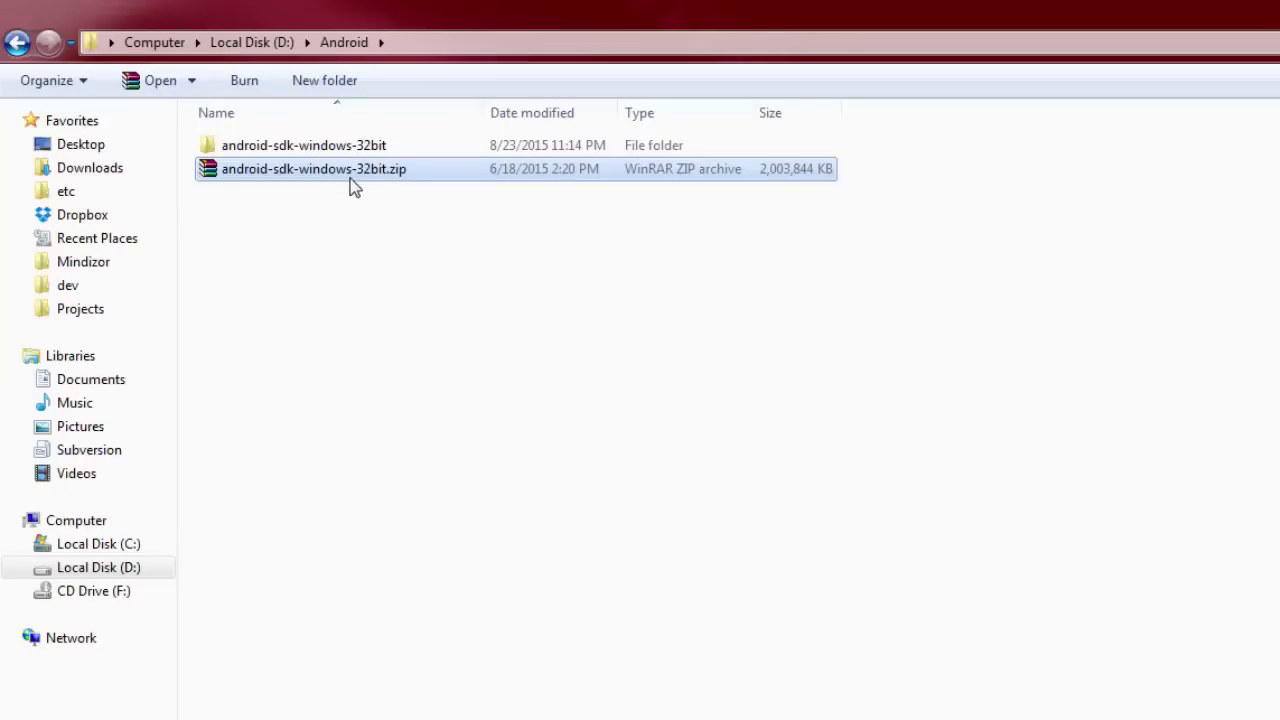
pyautogui.doubleClick(366, 148)
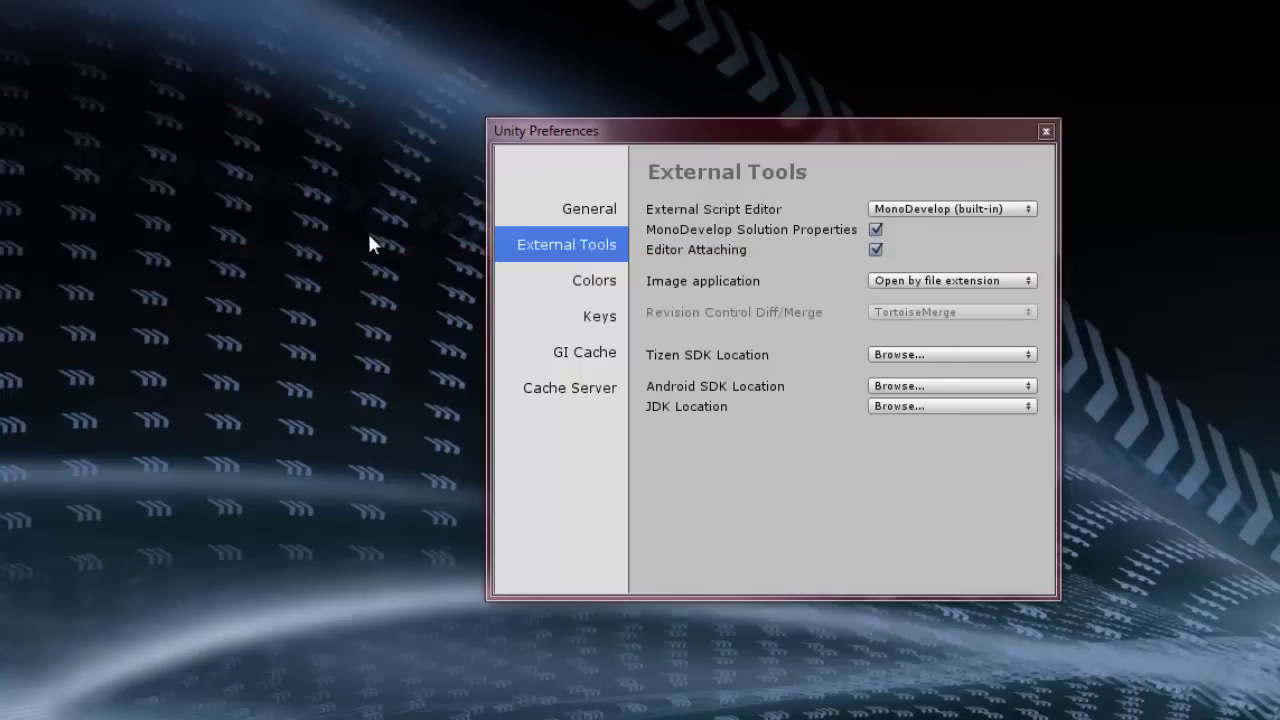
# Point Unity's Android SDK location to D:\Android\android-sdk-windows-32bit.
pyautogui.click(565, 250)
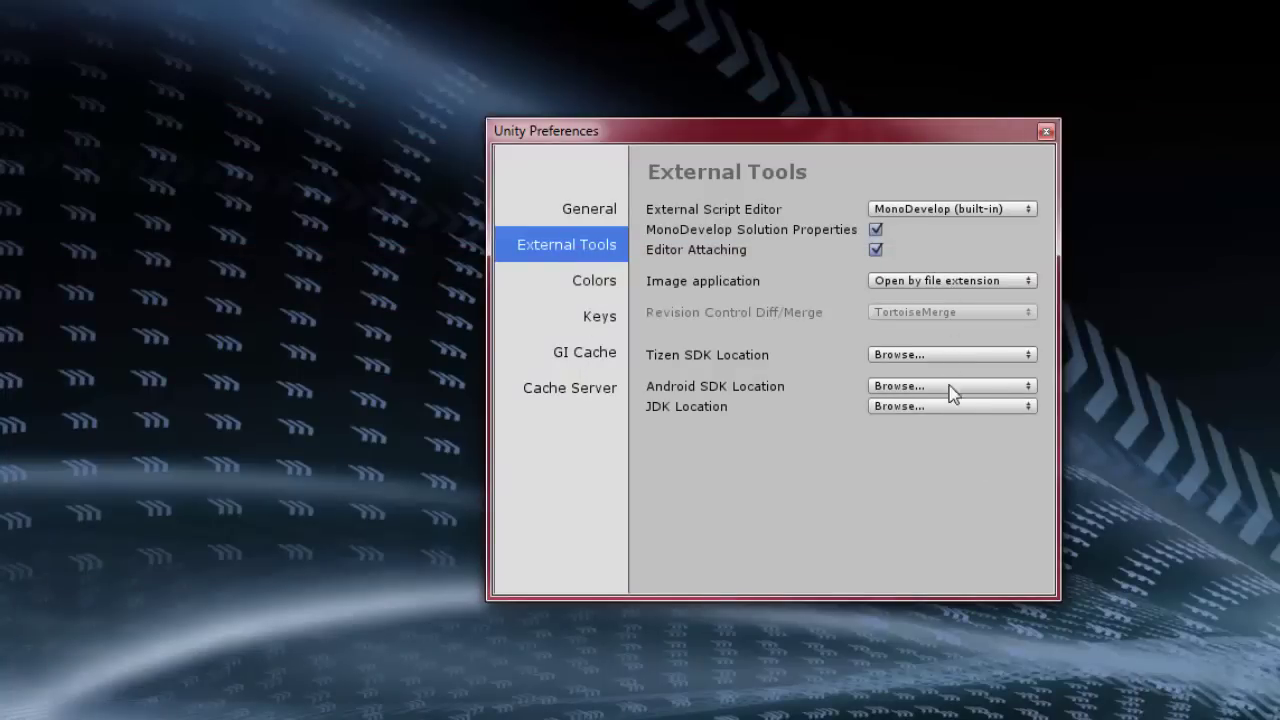
pyautogui.click(905, 386)
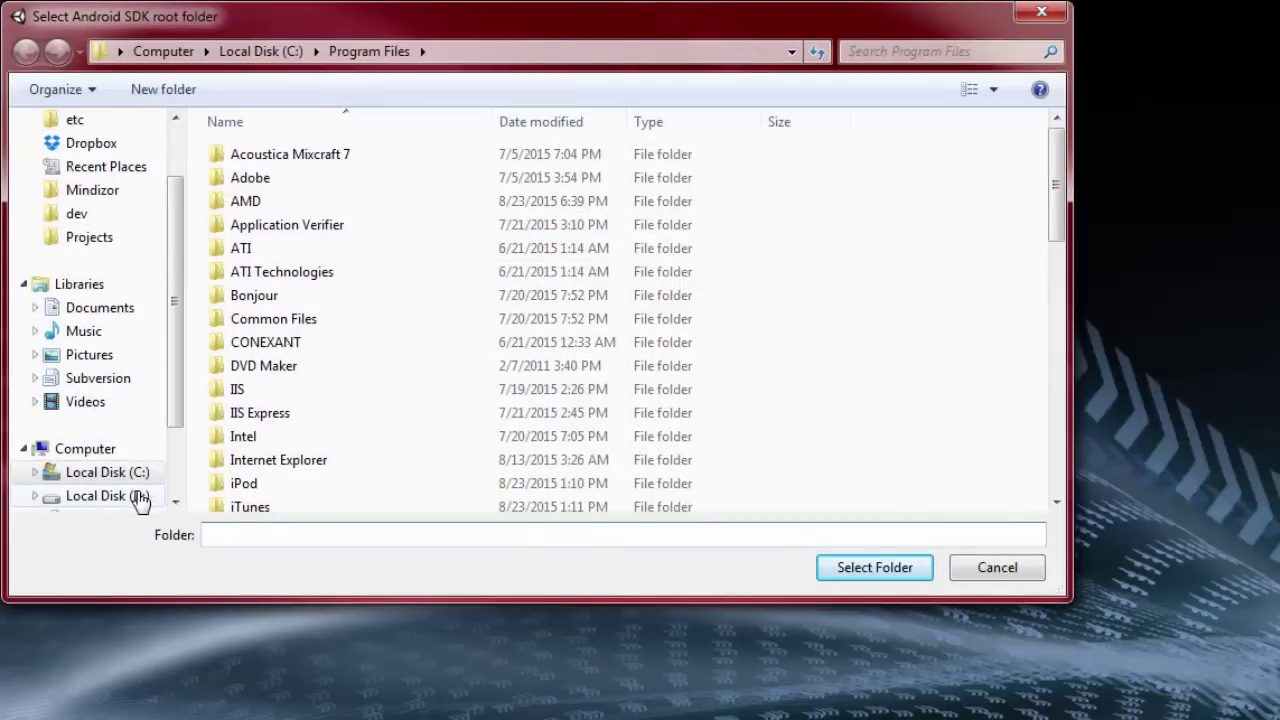
pyautogui.click(135, 495)
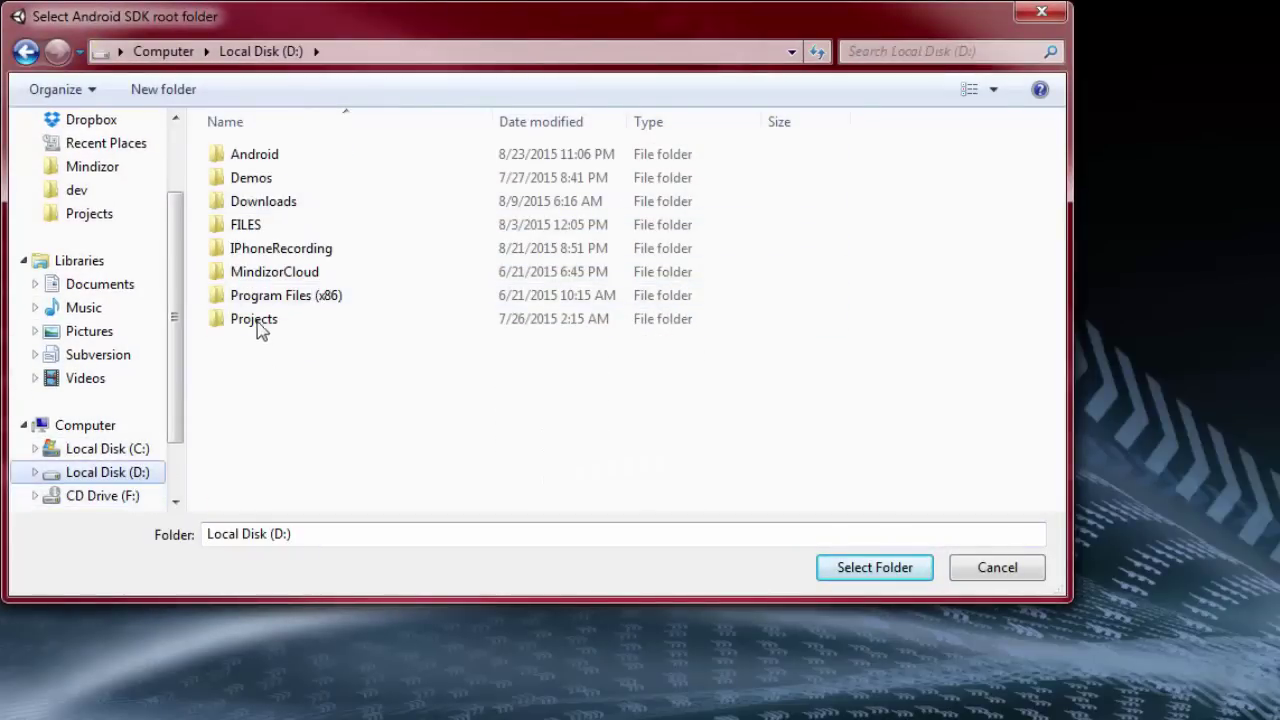
pyautogui.doubleClick(240, 154)
pyautogui.click(280, 158)
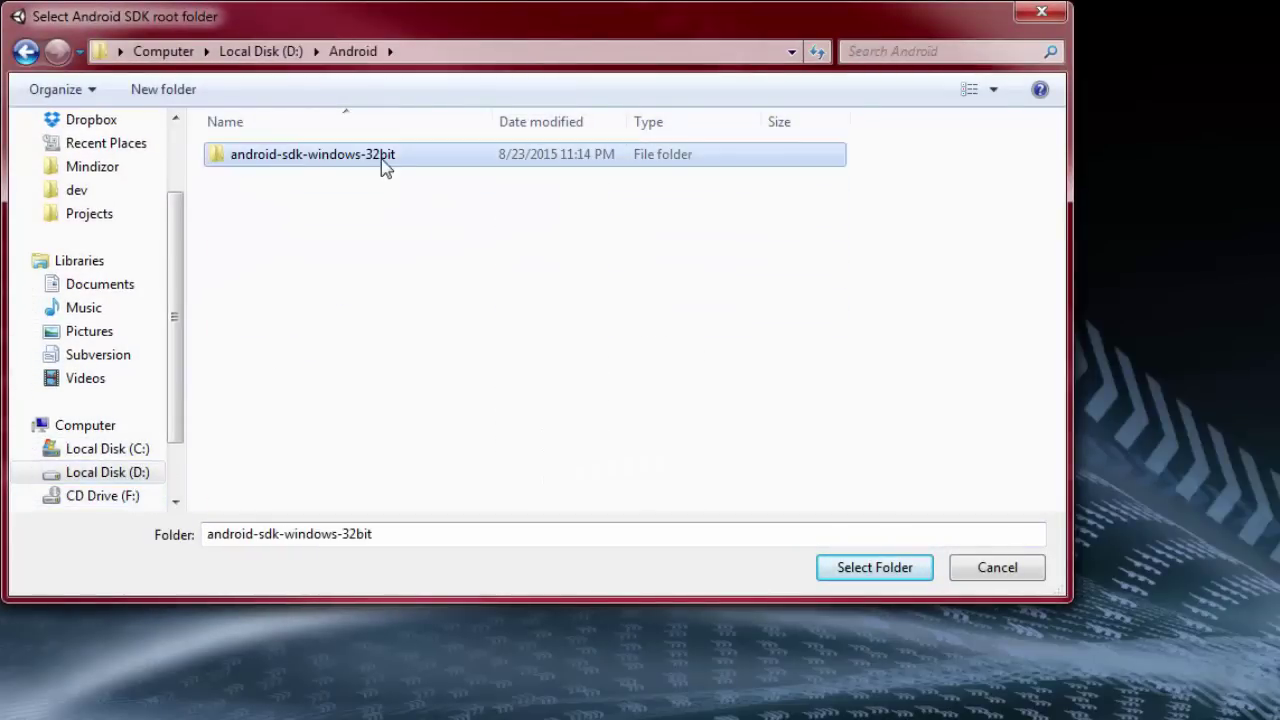
pyautogui.doubleClick(360, 158)
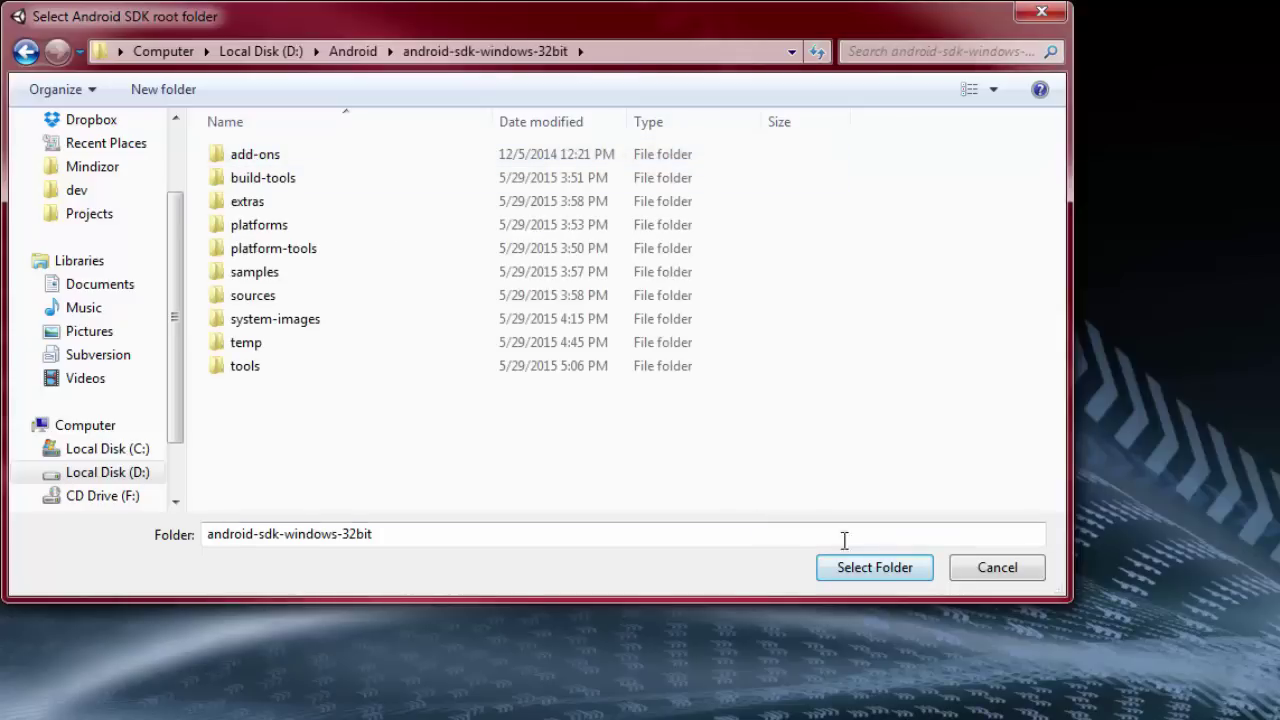
pyautogui.click(880, 570)
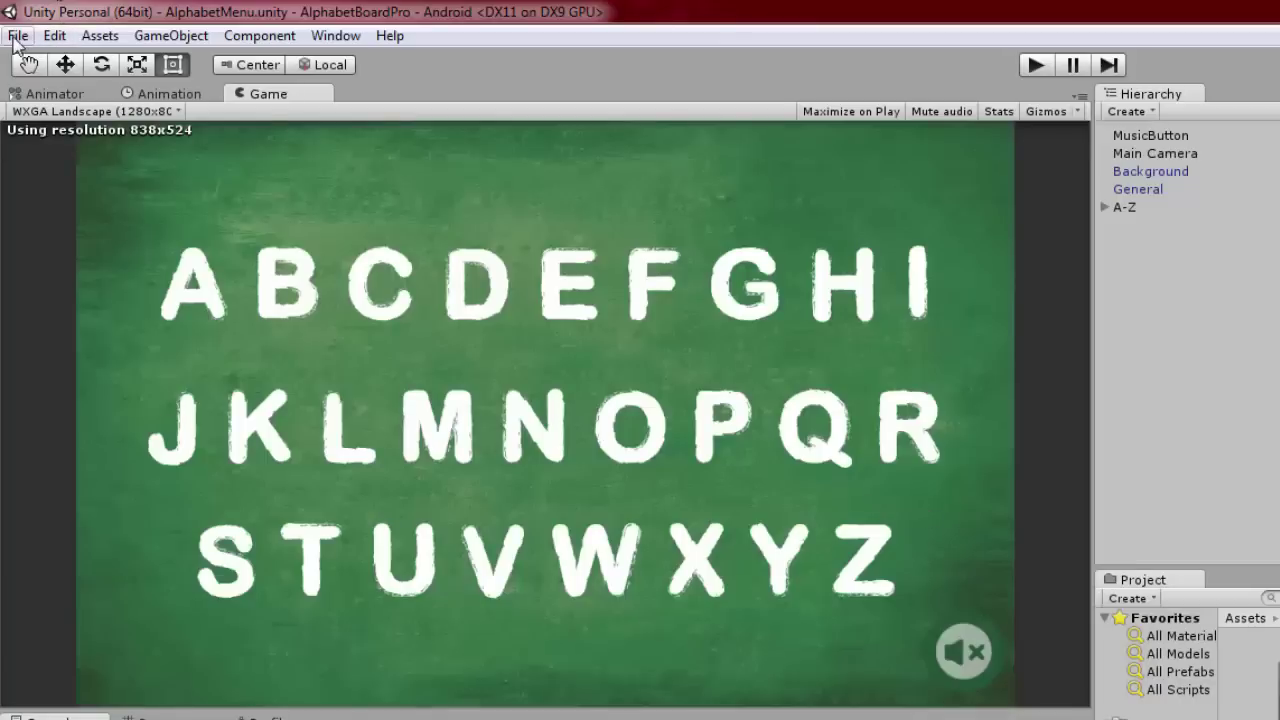
# Try Build & Run for Android, then cancel the JDK prompt and dismiss the missing-JDK error.
pyautogui.click(18, 35)
pyautogui.click(87, 292)
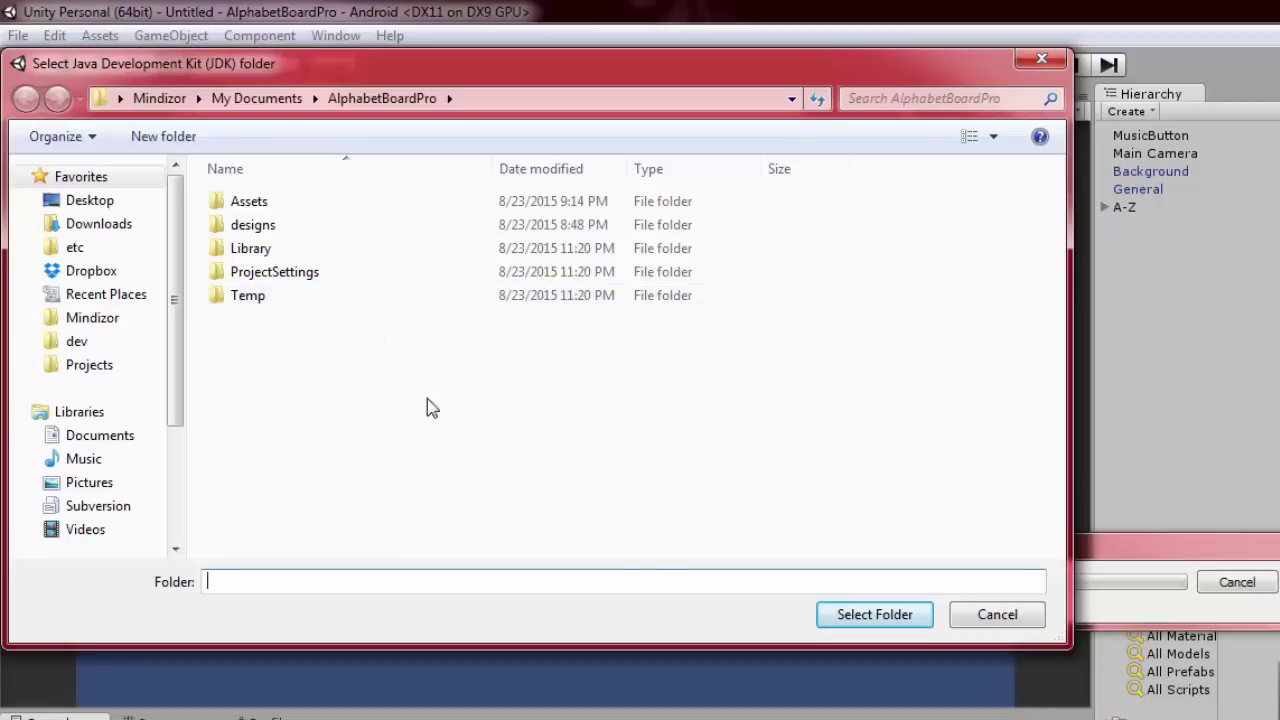
pyautogui.click(975, 622)
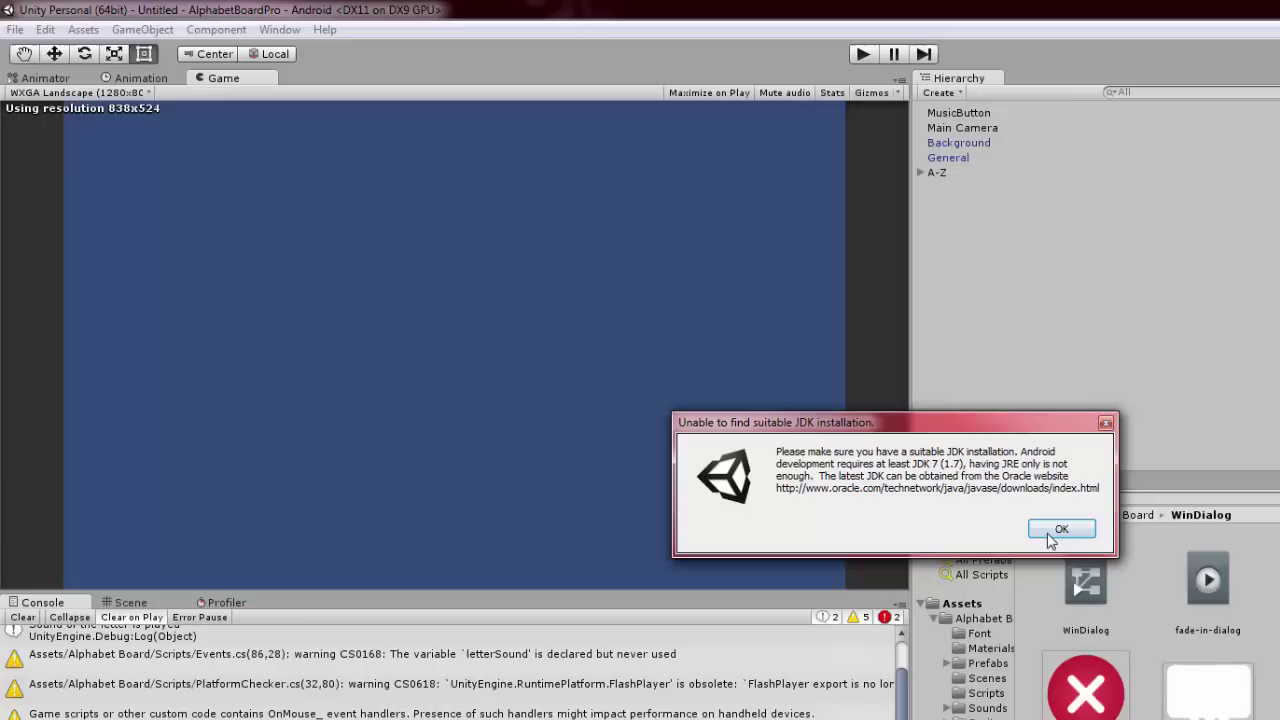
pyautogui.click(1060, 530)
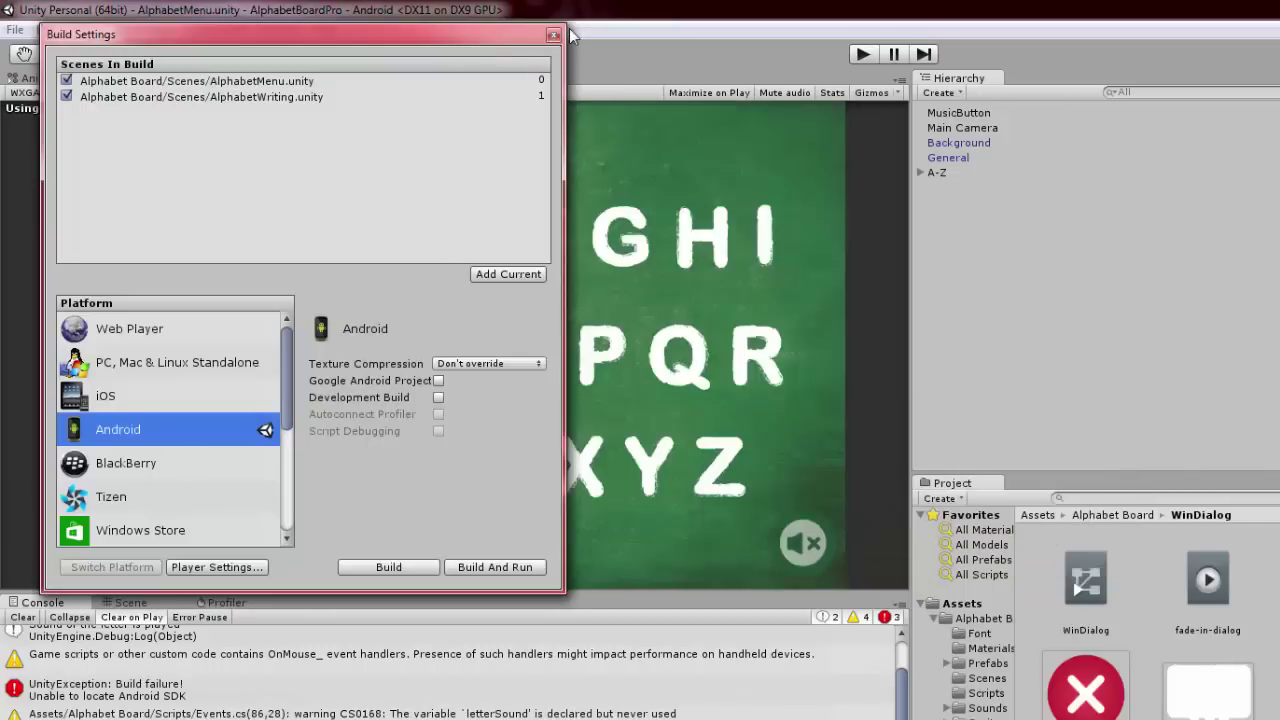
pyautogui.click(553, 35)
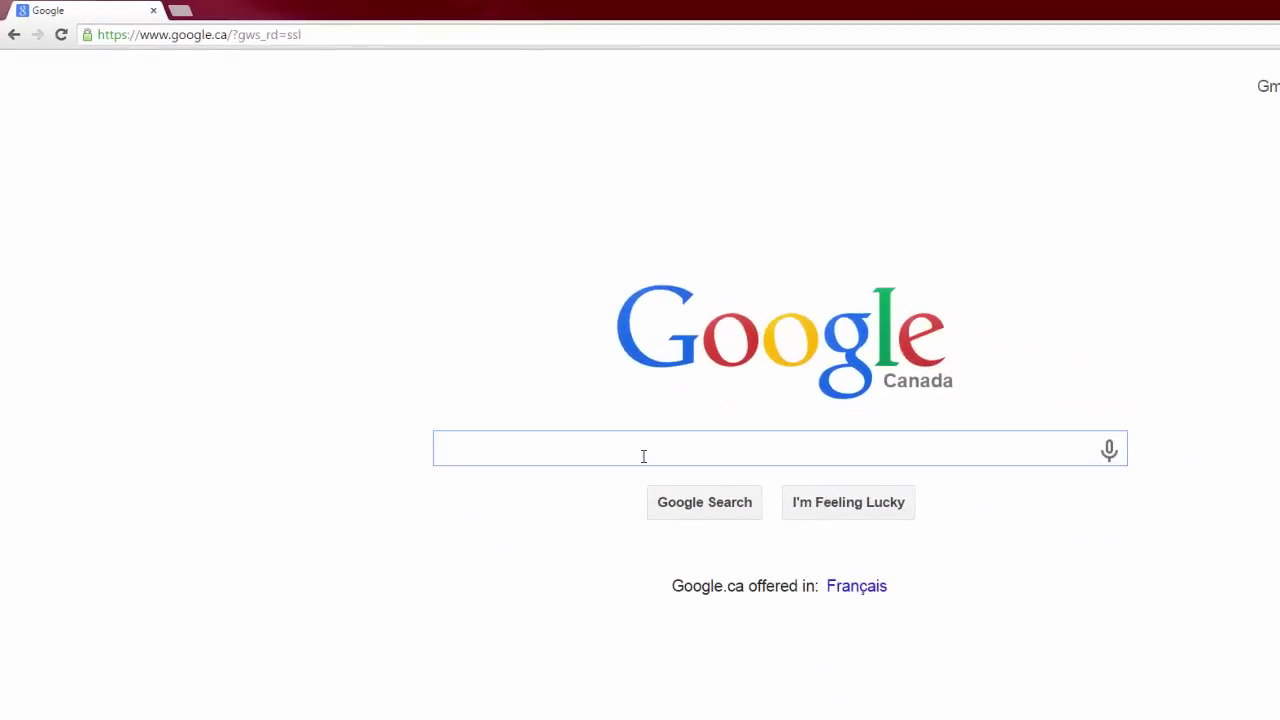
# Search Google for 'jdk 7' and open the Java SE Development Kit 7 downloads page.
pyautogui.write('j dk')
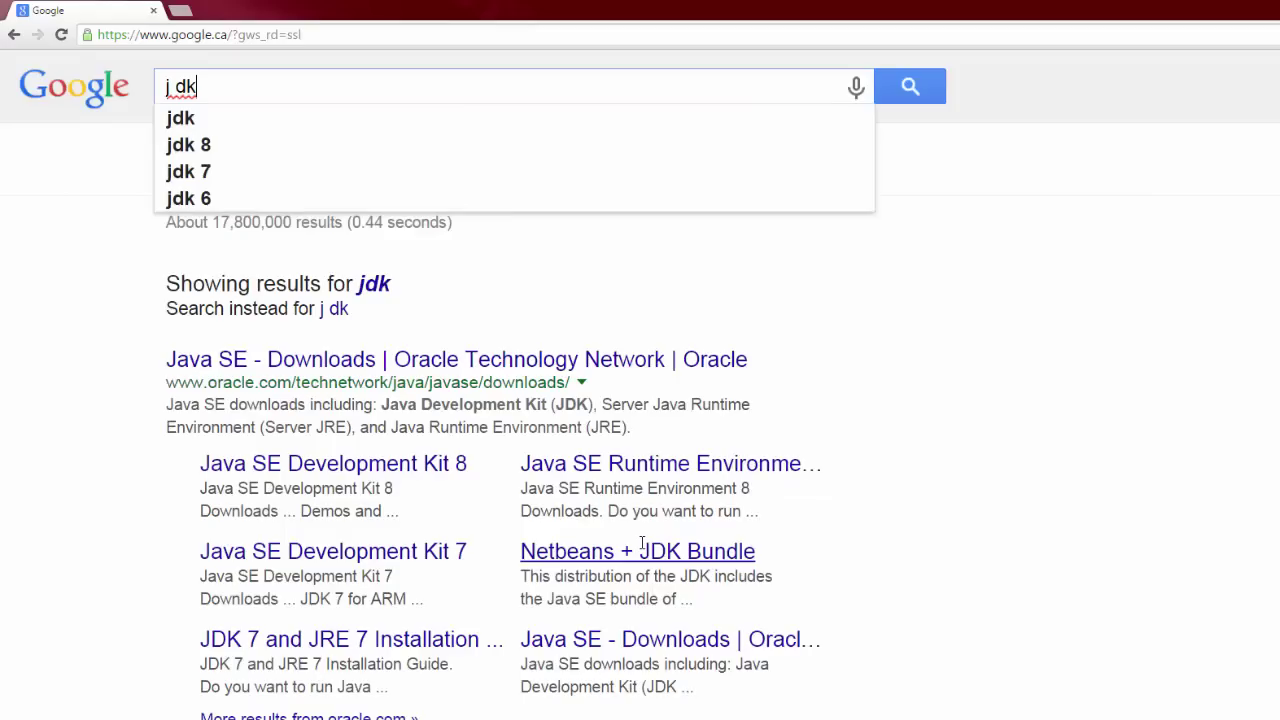
pyautogui.press('BackSpace')
pyautogui.press('BackSpace')
pyautogui.press('BackSpace')
pyautogui.press('BackSpace')
pyautogui.write('jd')
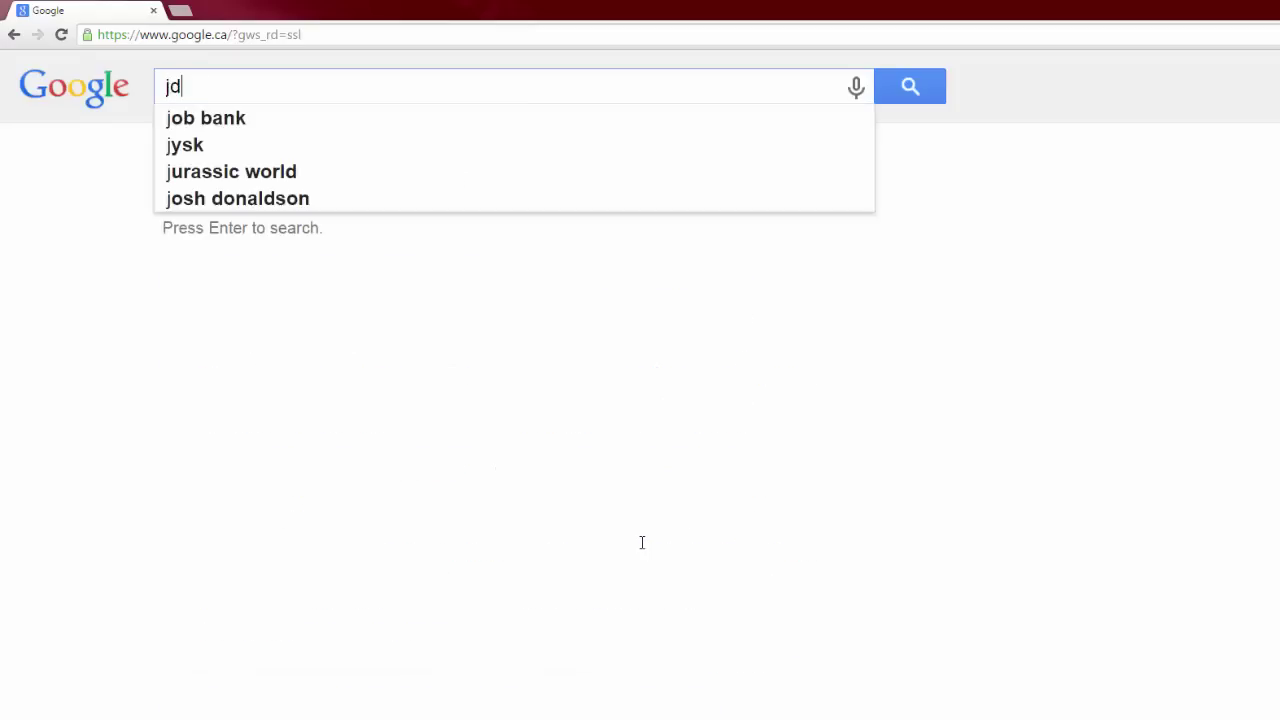
pyautogui.write('k 7')
pyautogui.press('Return')
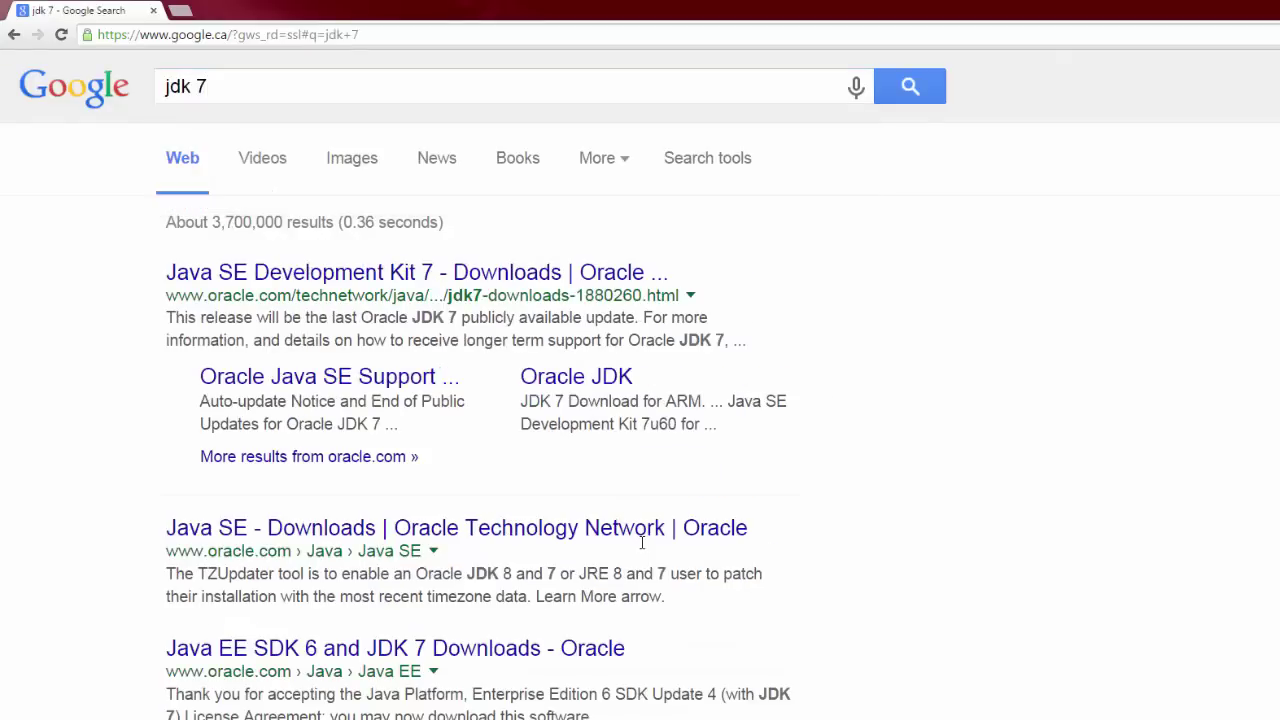
pyautogui.moveTo(244, 318)
pyautogui.mouseDown()
pyautogui.moveTo(340, 375)
pyautogui.moveTo(266, 376)
pyautogui.mouseUp()
pyautogui.click(224, 270)
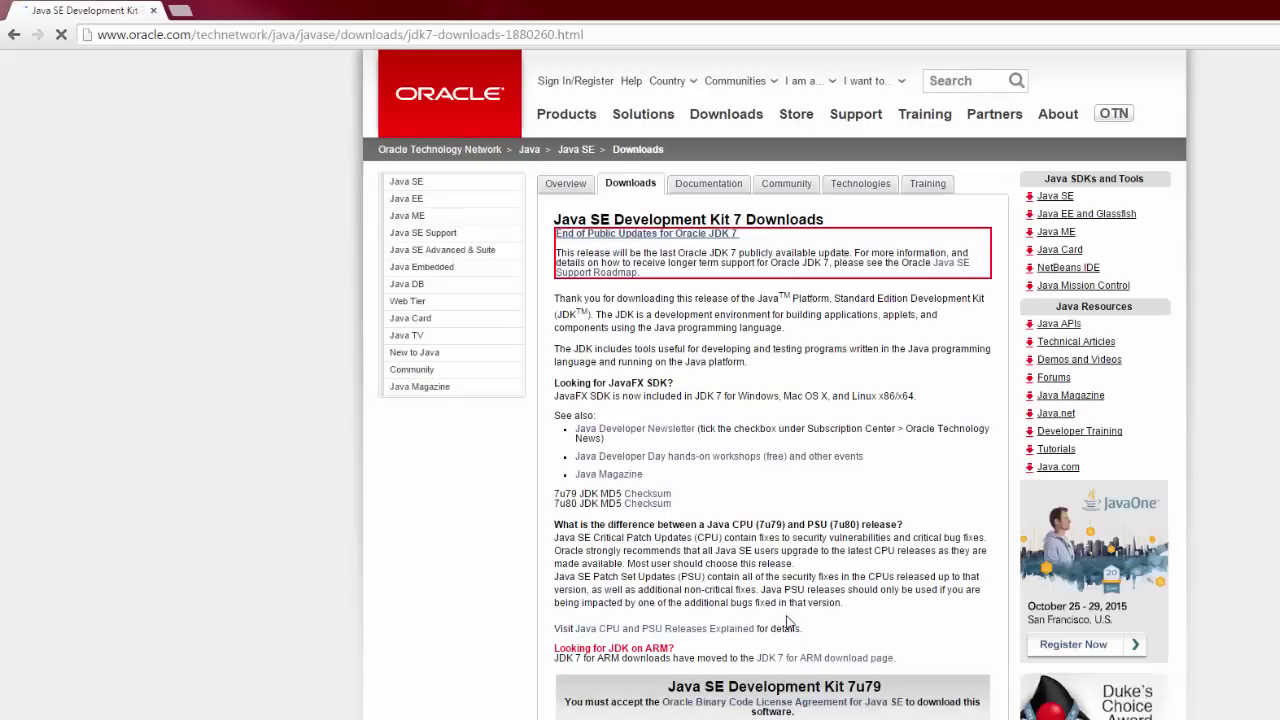
# Scroll down the Oracle page to the JDK 7u79 download table.
pyautogui.scroll(-3, 787, 622)
pyautogui.scroll(-2, 606, 580)
pyautogui.scroll(-1, 263, 517)
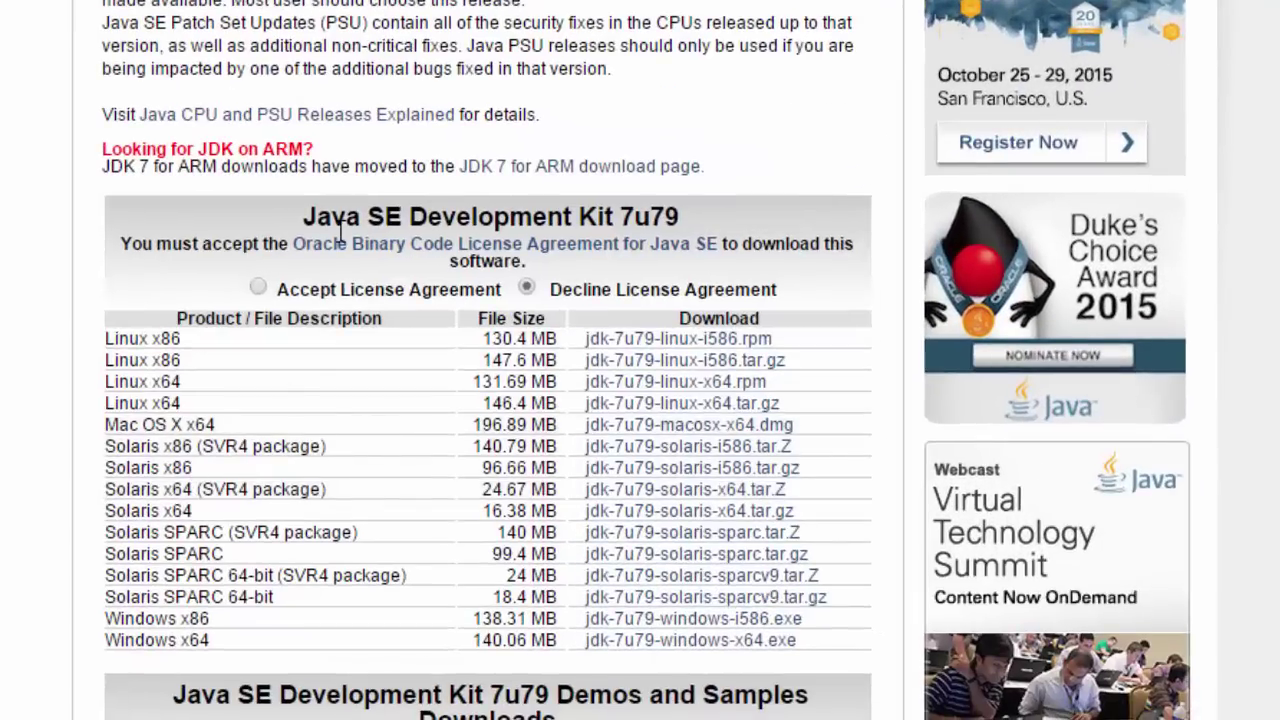
pyautogui.scroll(2, 283, 3)
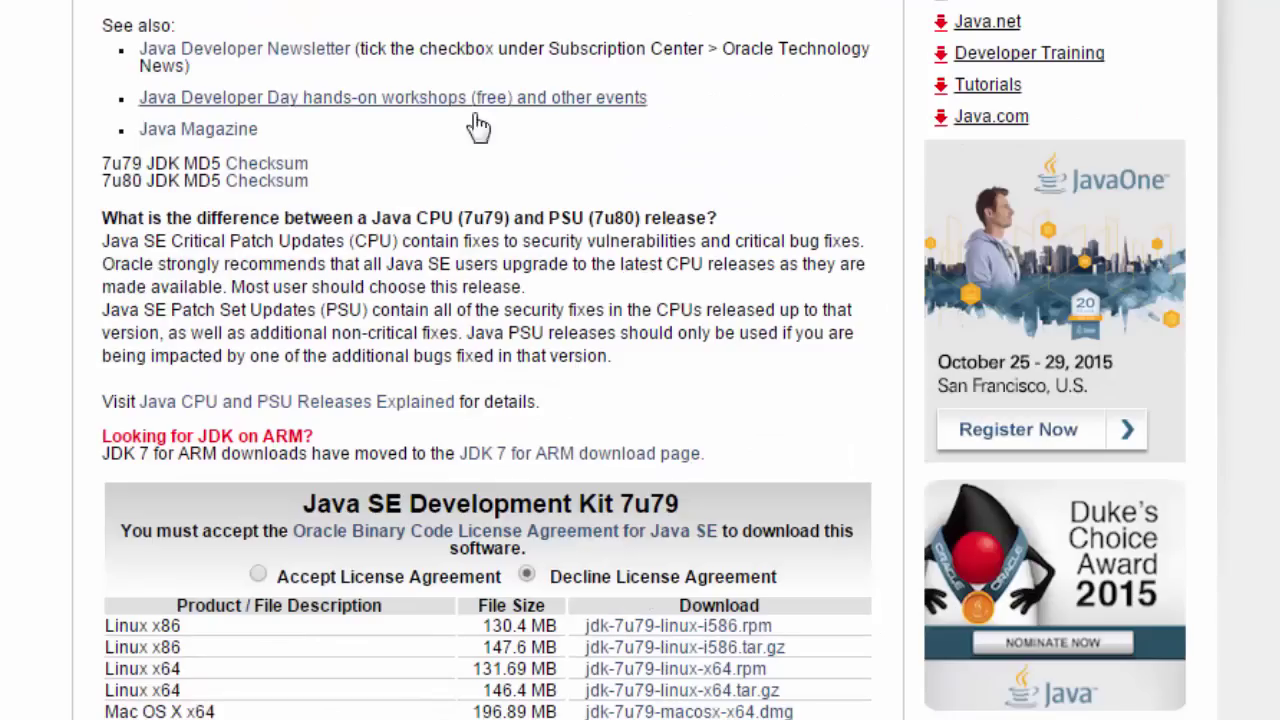
pyautogui.scroll(-3, 400, 180)
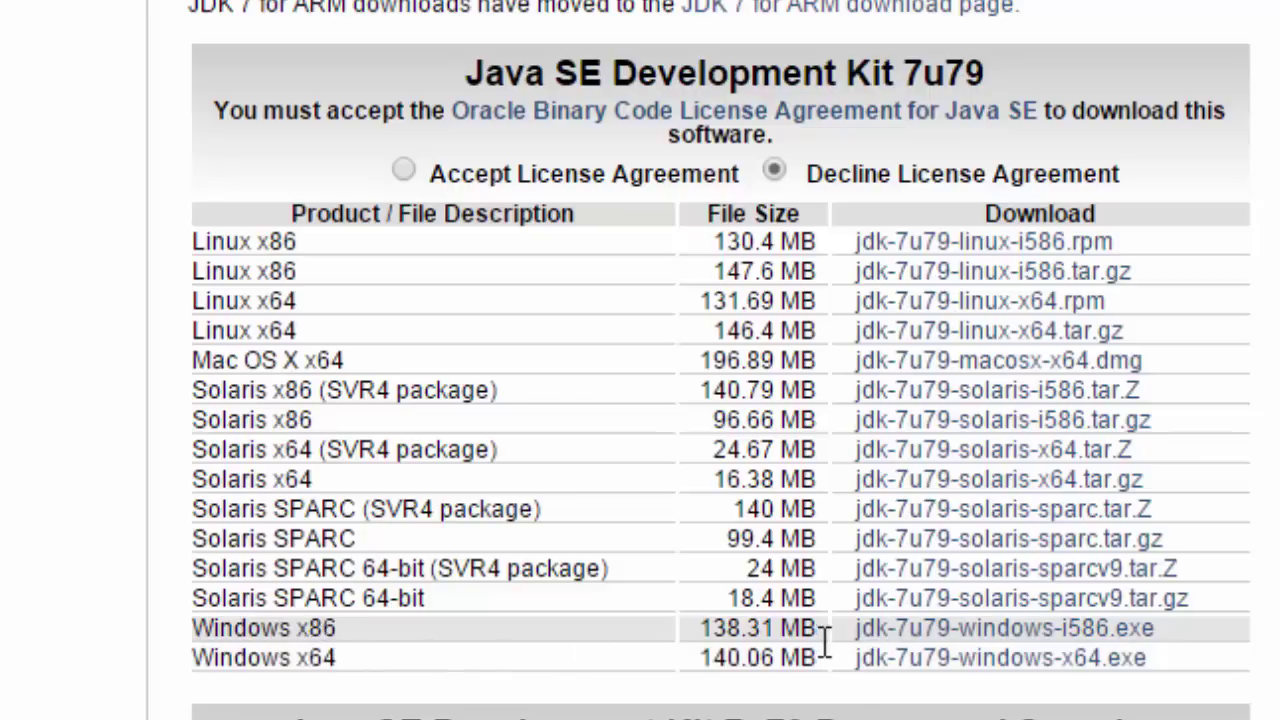
# Accept the Oracle license and download jdk-7u79-windows-i586.exe for Windows x86.
pyautogui.click(1104, 640)
pyautogui.click(990, 145)
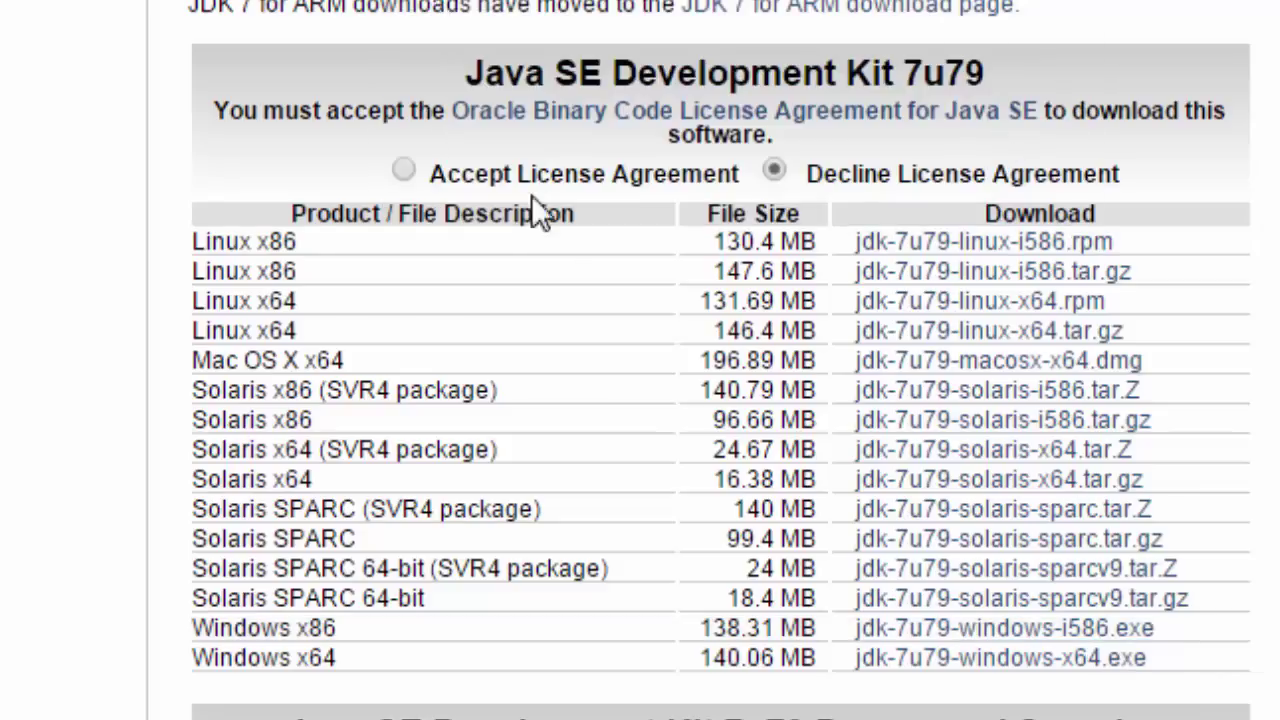
pyautogui.click(404, 169)
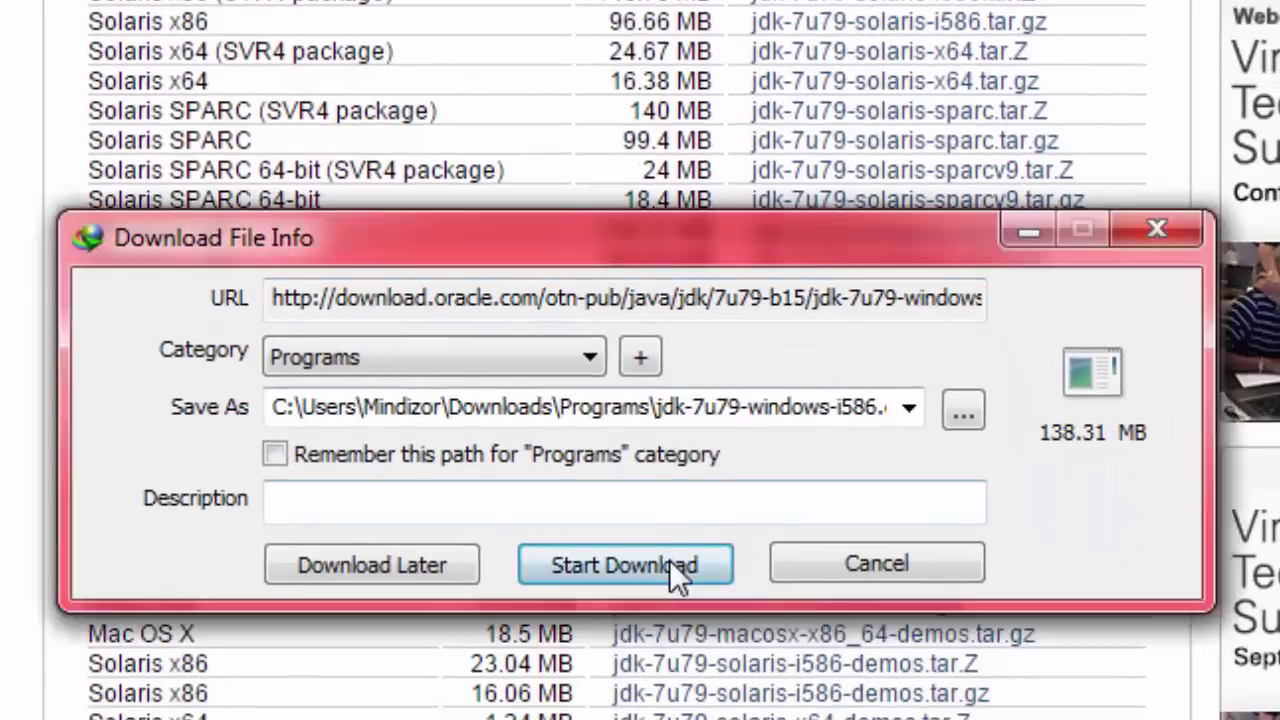
pyautogui.click(678, 632)
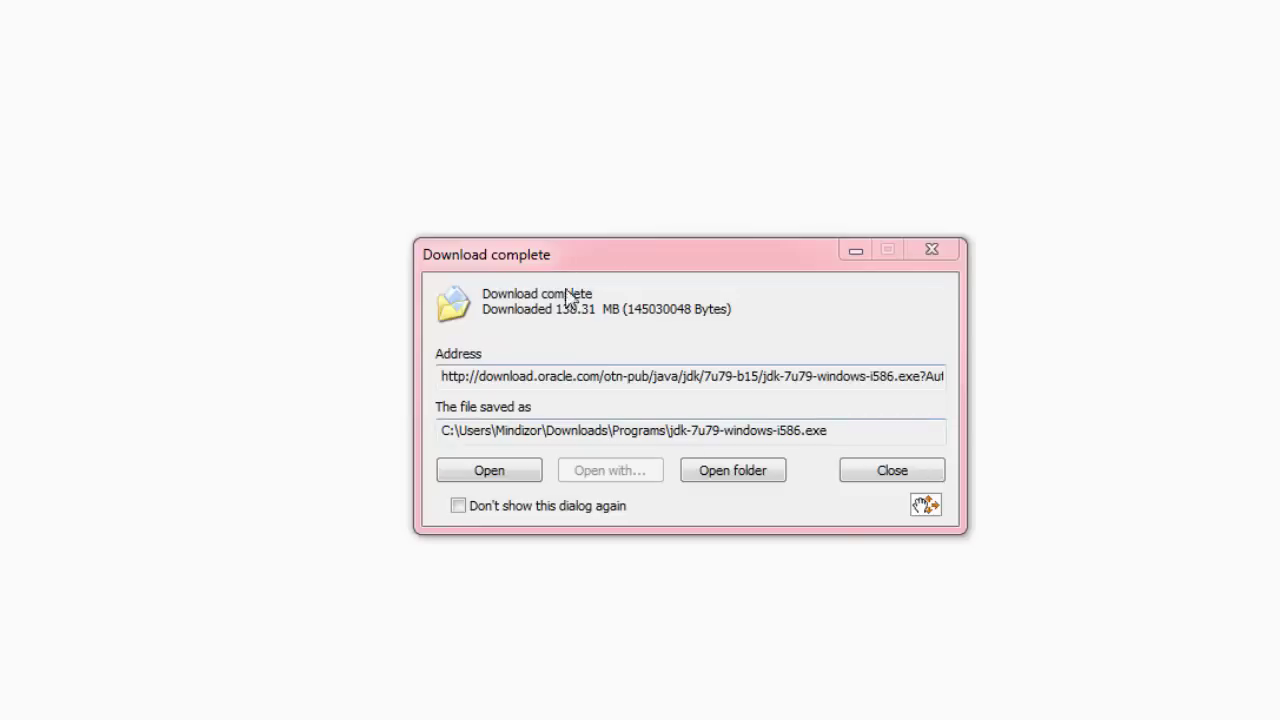
# Run the downloaded jdk-7u79-windows-i586.exe as administrator from Explorer.
pyautogui.moveTo(926, 505); pyautogui.dragTo(98, 186)
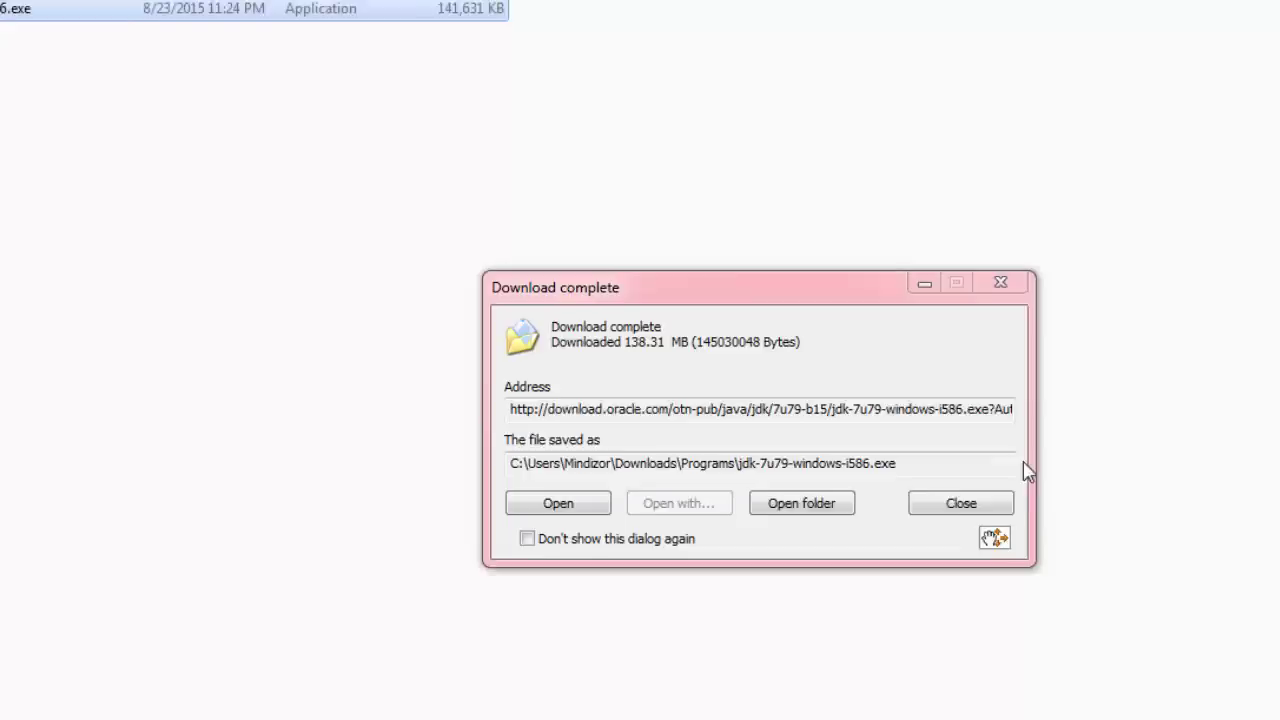
pyautogui.click(892, 470)
pyautogui.click(223, 206)
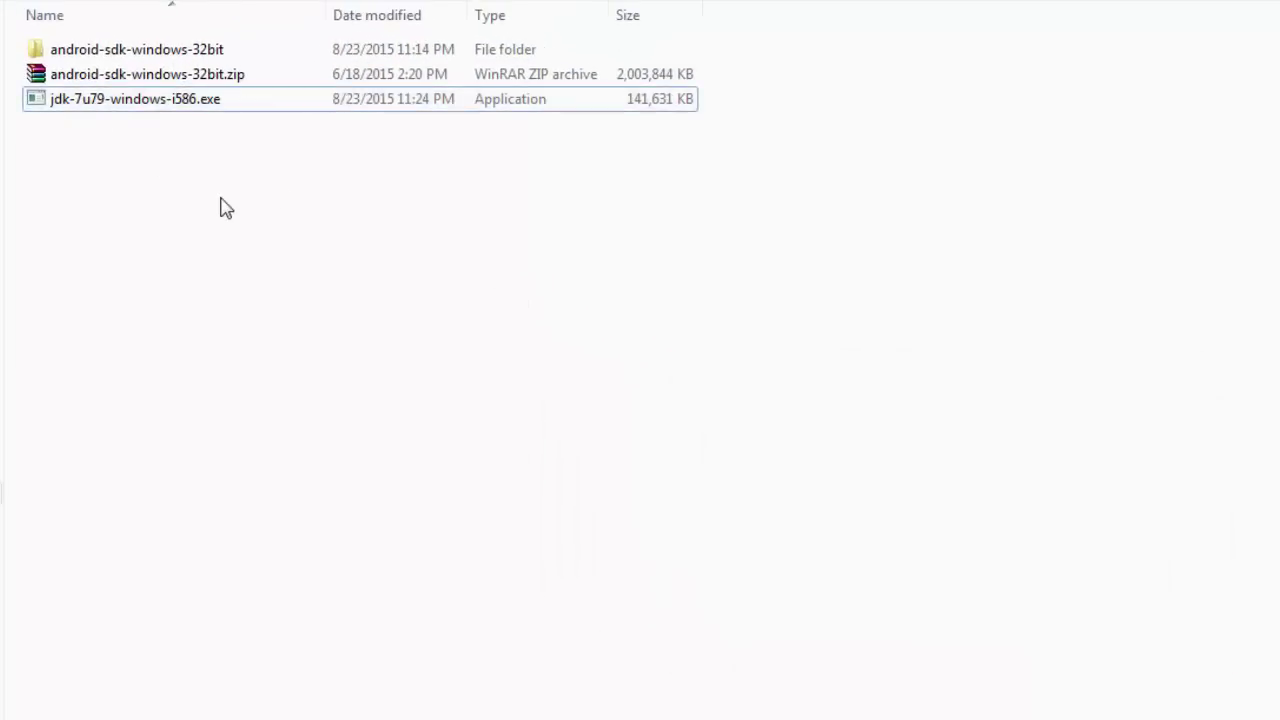
pyautogui.rightClick(220, 196)
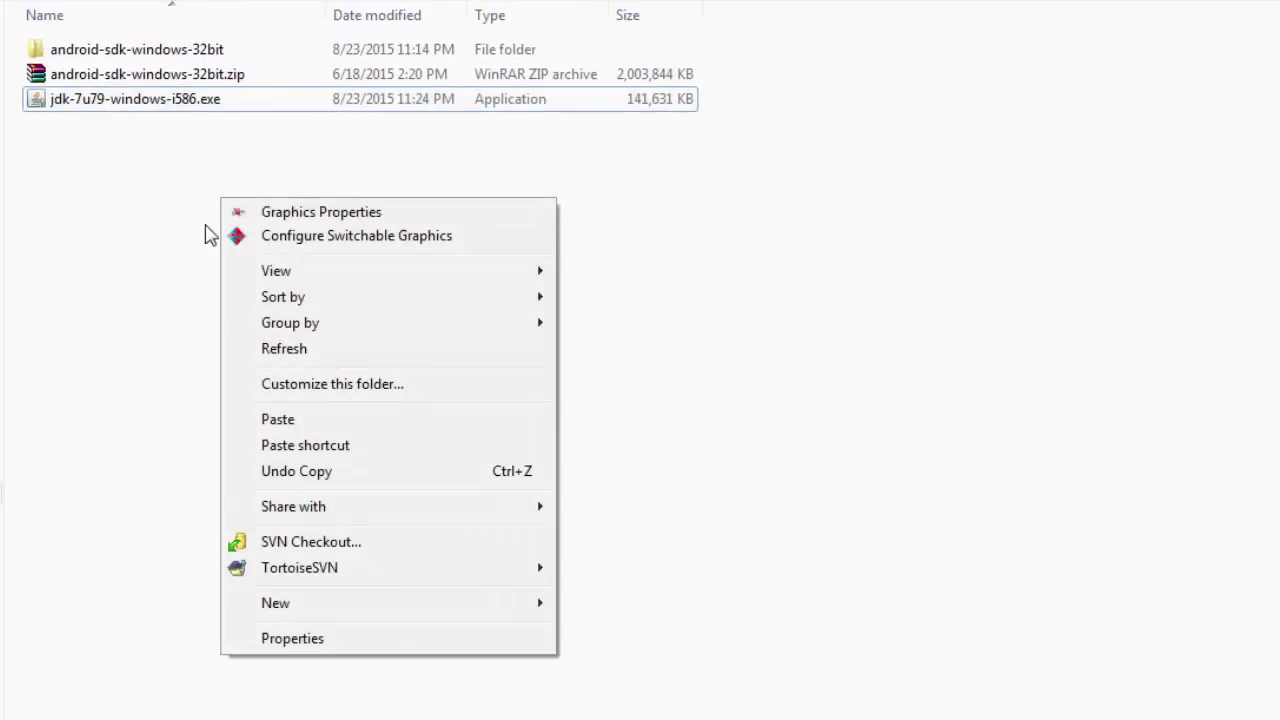
pyautogui.click(62, 103)
pyautogui.rightClick(63, 101)
pyautogui.click(140, 133)
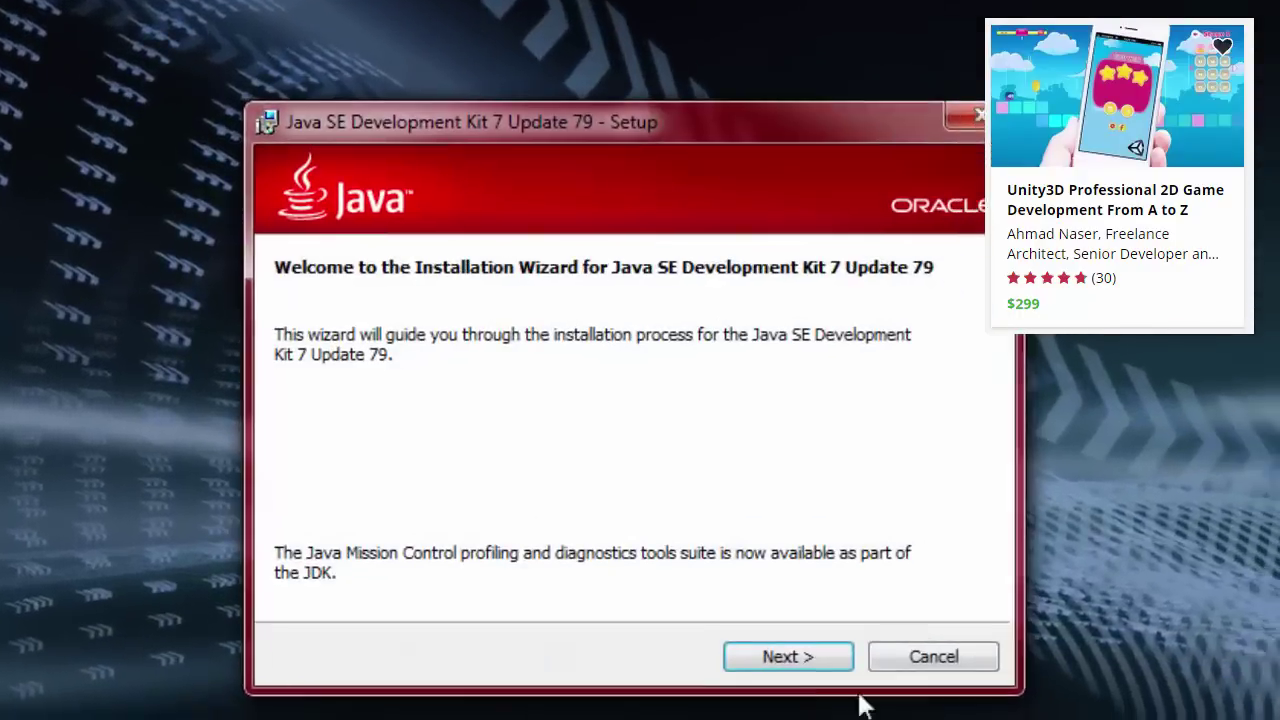
# Install JDK 7 Update 79 with default features into C:\Program Files (x86)\Java\jdk1.7.0_79.
pyautogui.click(758, 654)
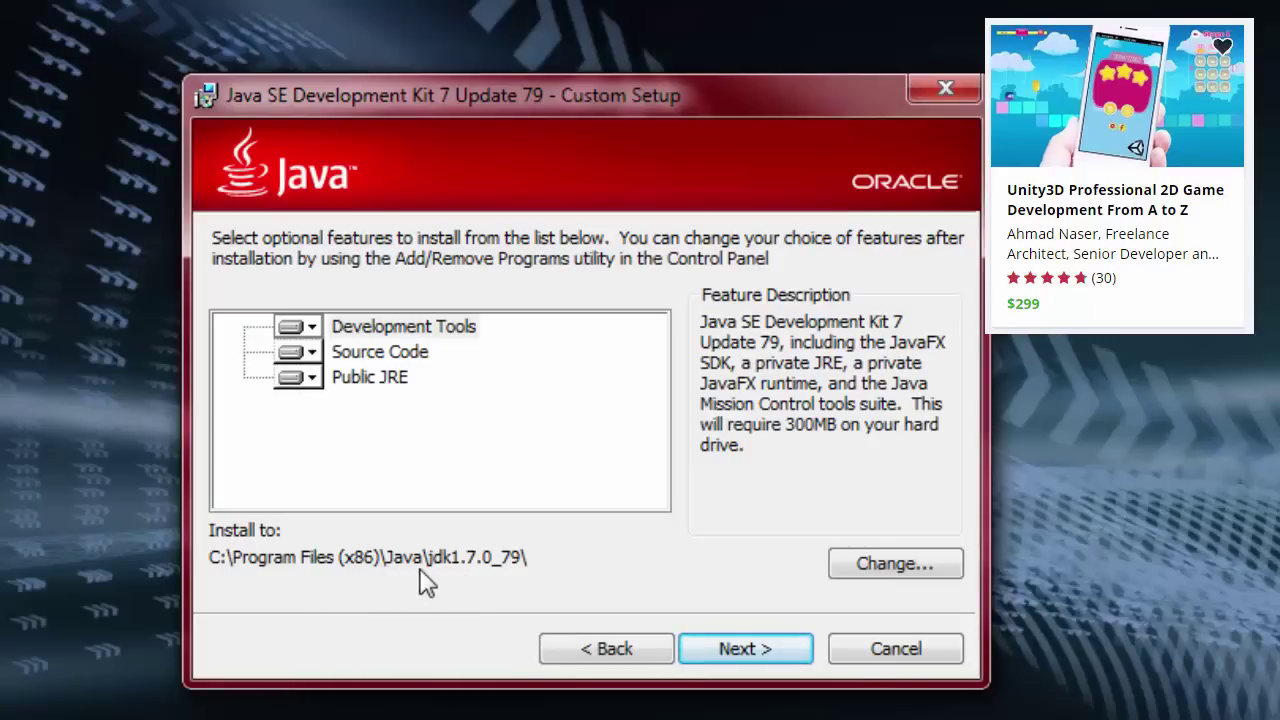
pyautogui.click(745, 651)
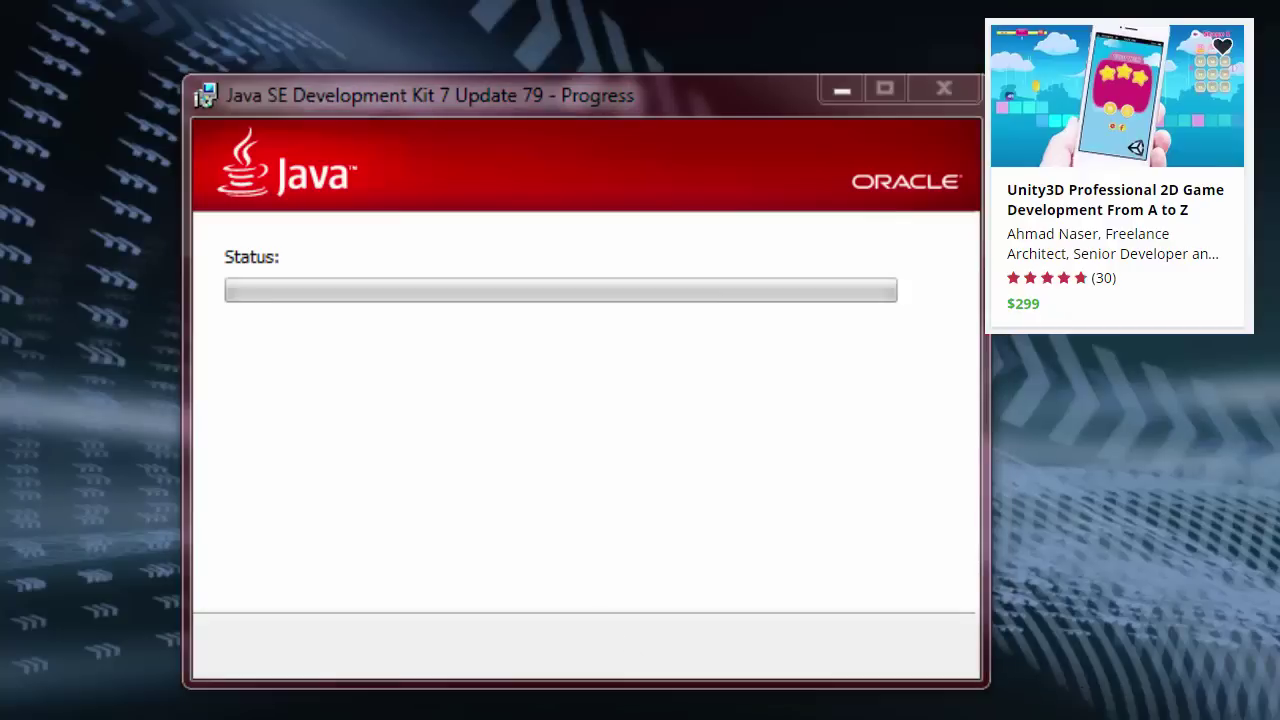
pyautogui.press('Return')
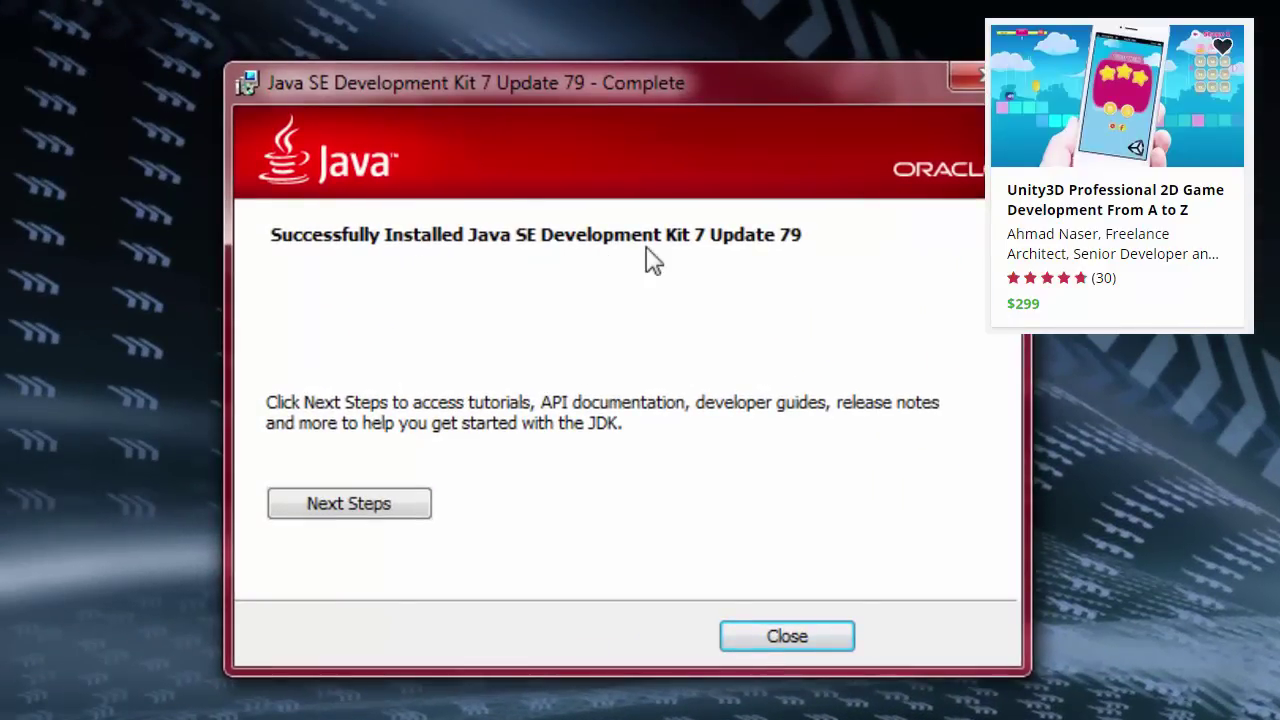
pyautogui.click(805, 647)
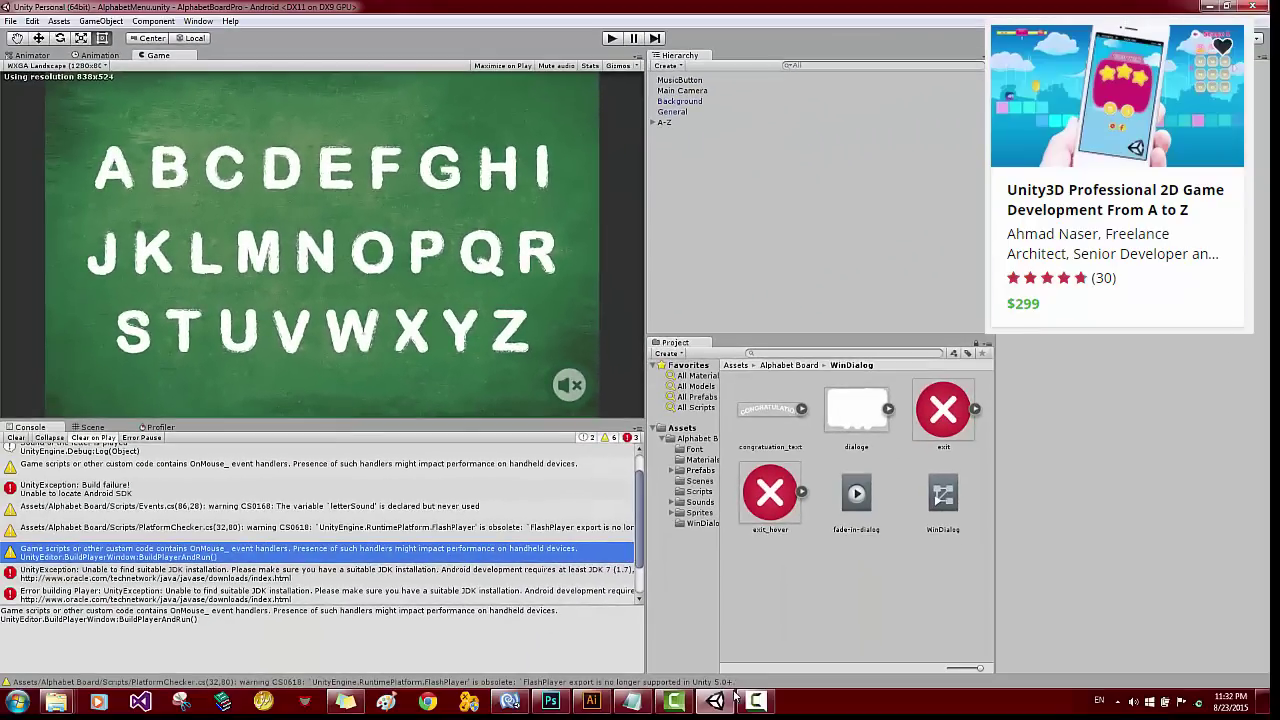
# Using only the keyboard, open Build Settings and then the Edit > Preferences window.
pyautogui.hotkey('alt', 'f')
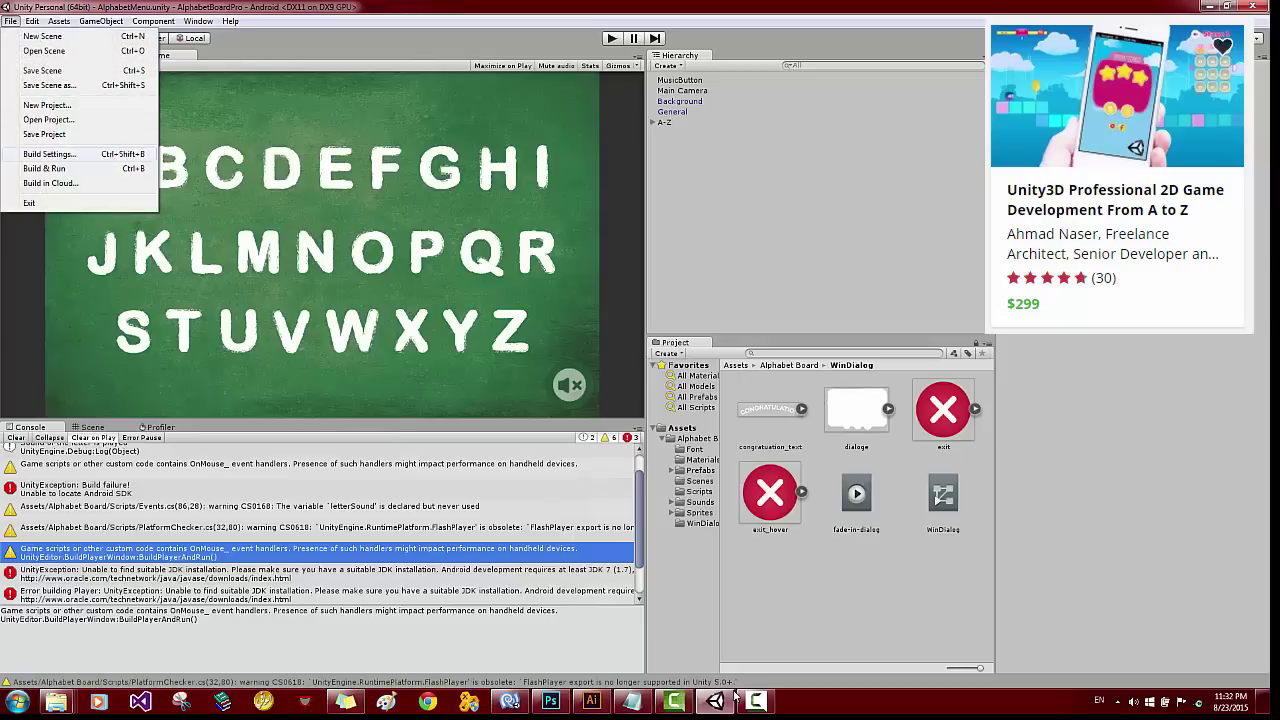
pyautogui.press('Return')
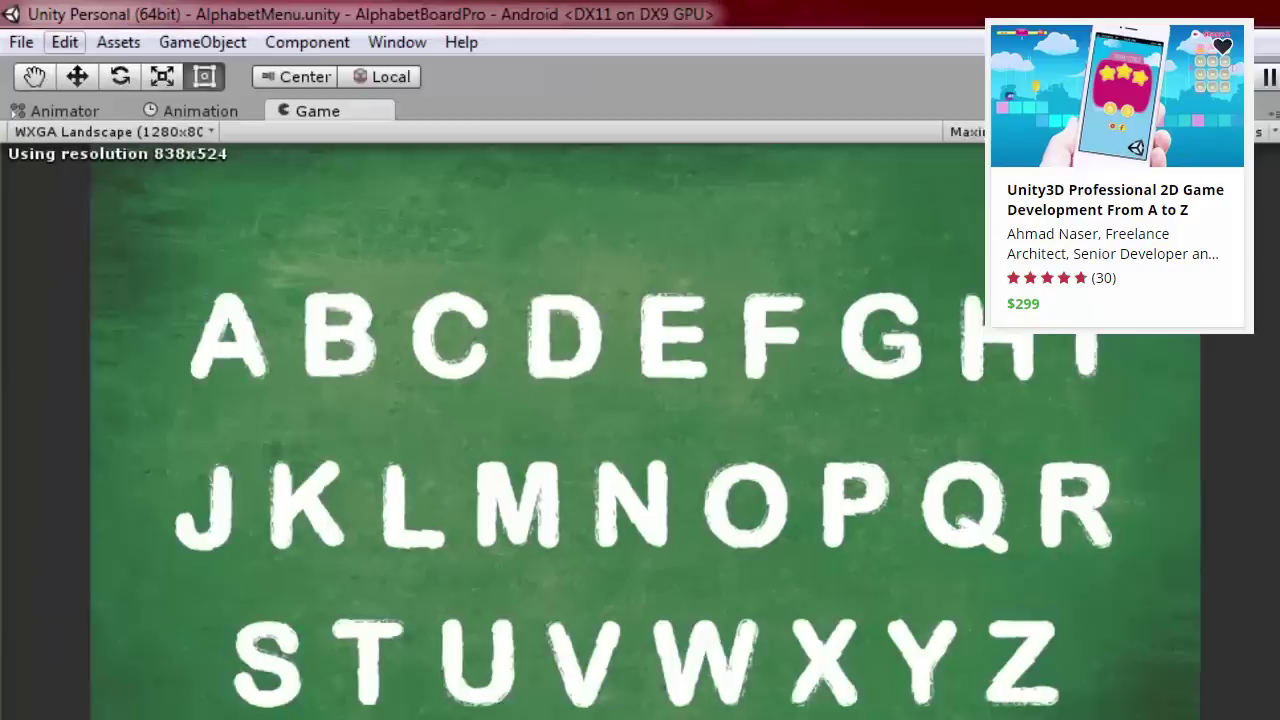
pyautogui.press('Left')
pyautogui.press('Down')
pyautogui.press('Down')
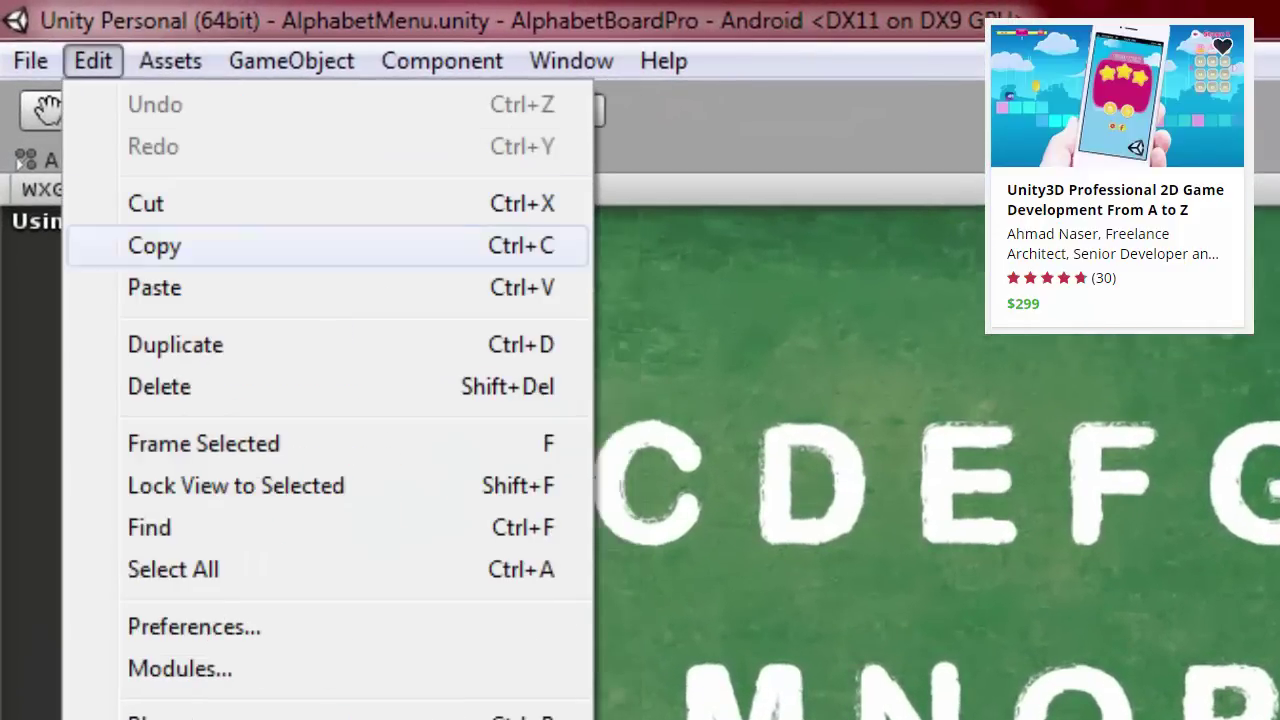
pyautogui.press('Down')
pyautogui.press('Down')
pyautogui.press('Down')
pyautogui.press('Down')
pyautogui.press('Down')
pyautogui.press('Return')
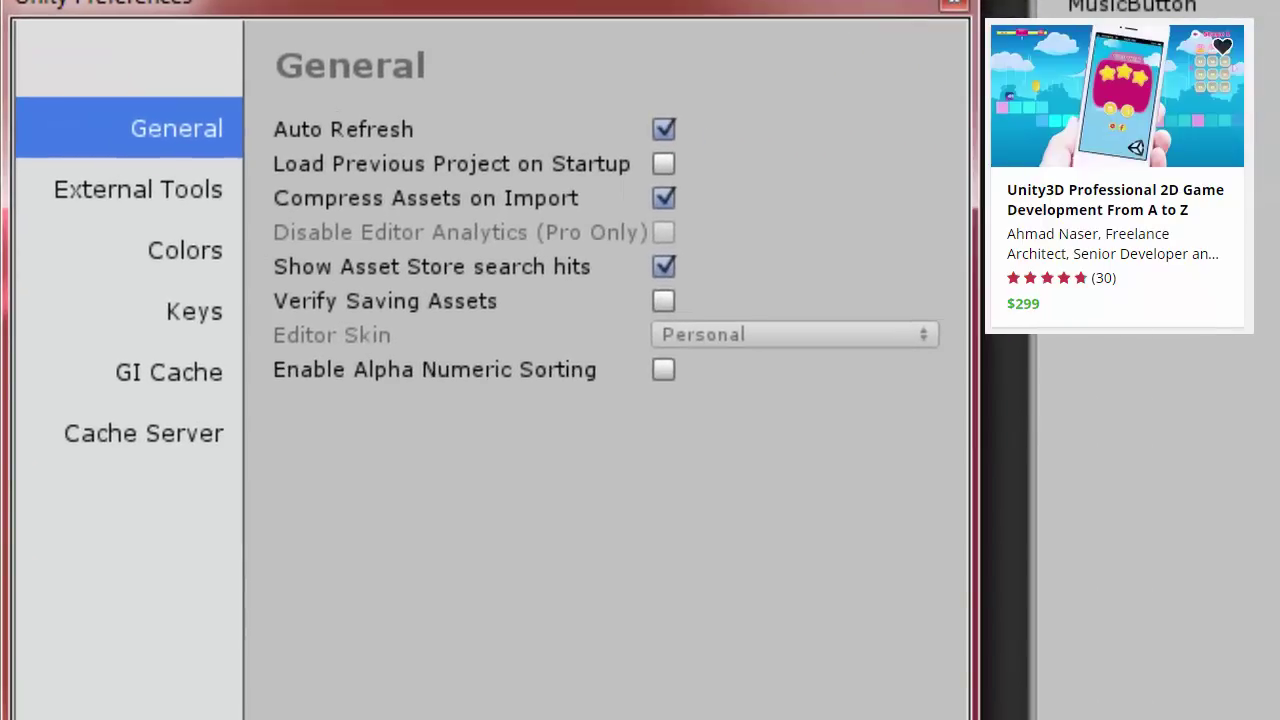
pyautogui.press('Down')
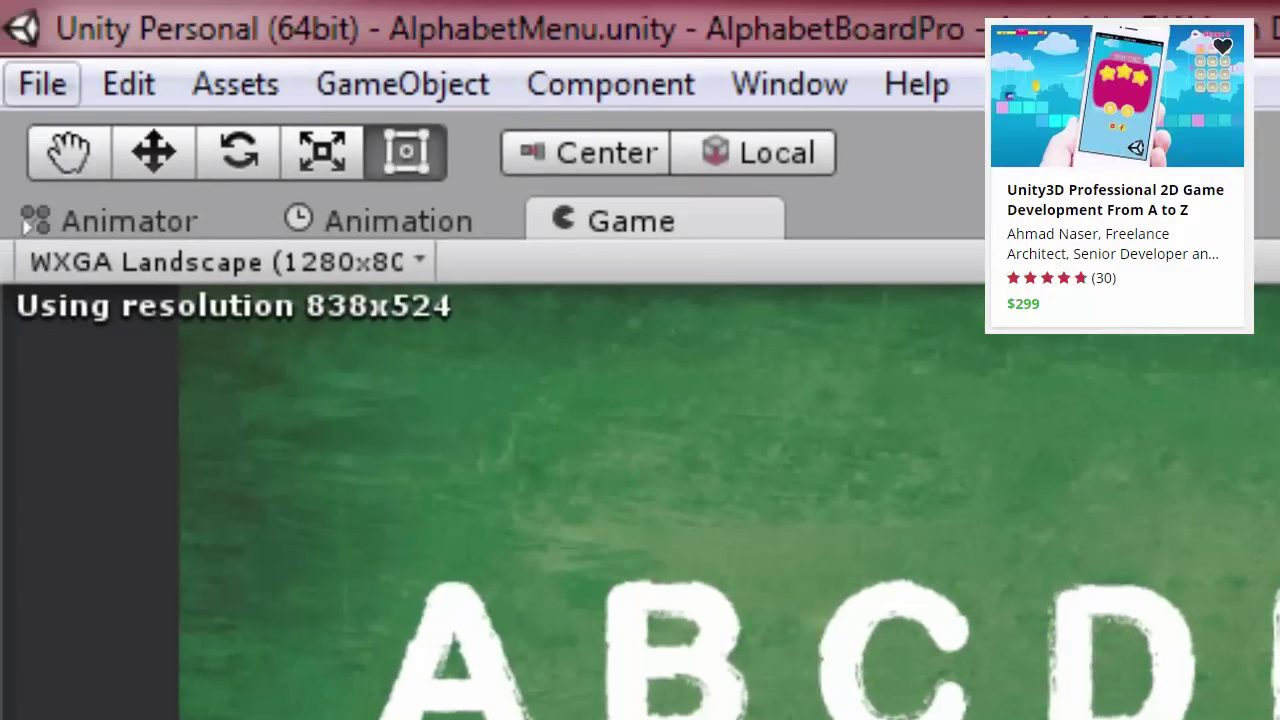
# Build the Android project from Build Settings, saving it as test.apk.
pyautogui.click(42, 84)
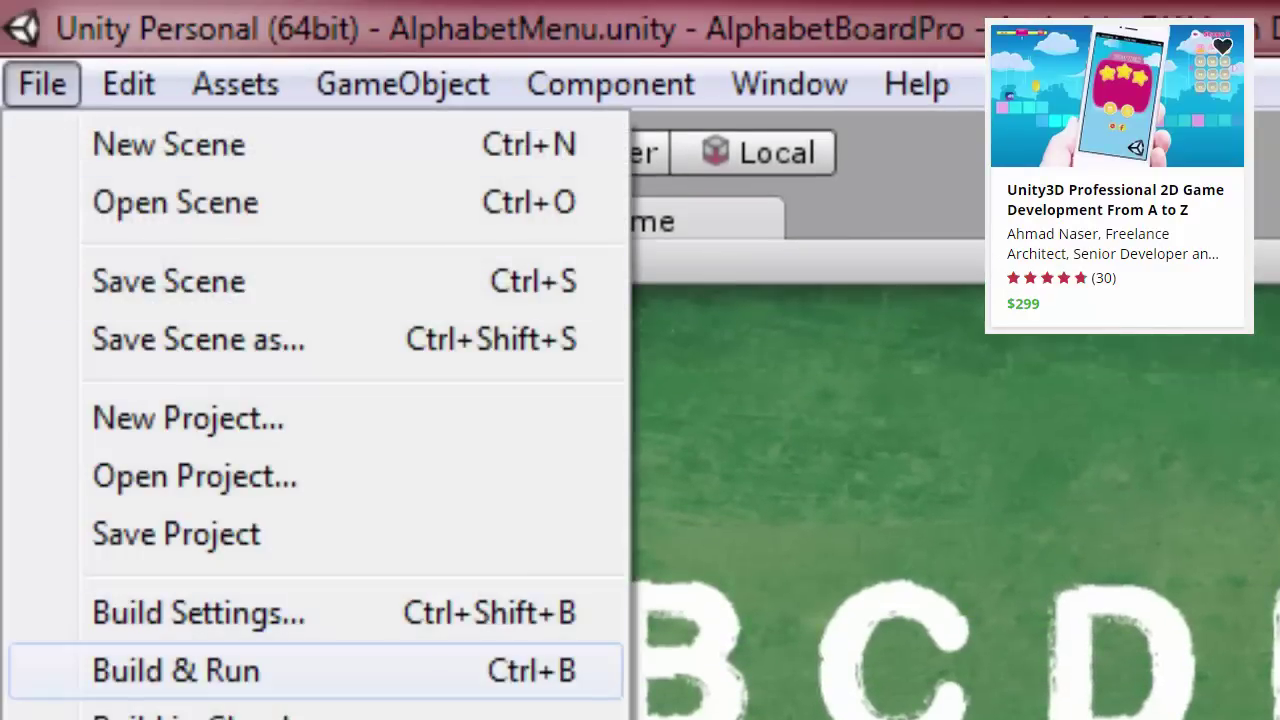
pyautogui.click(198, 613)
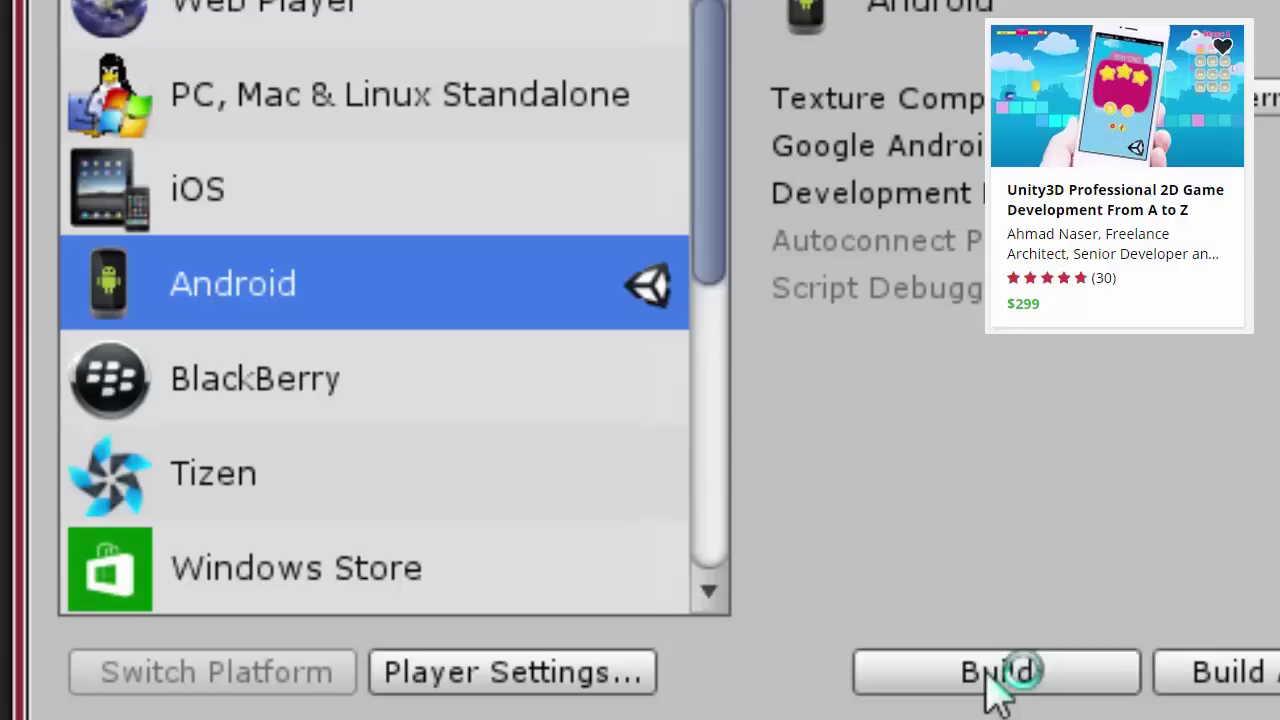
pyautogui.click(993, 685)
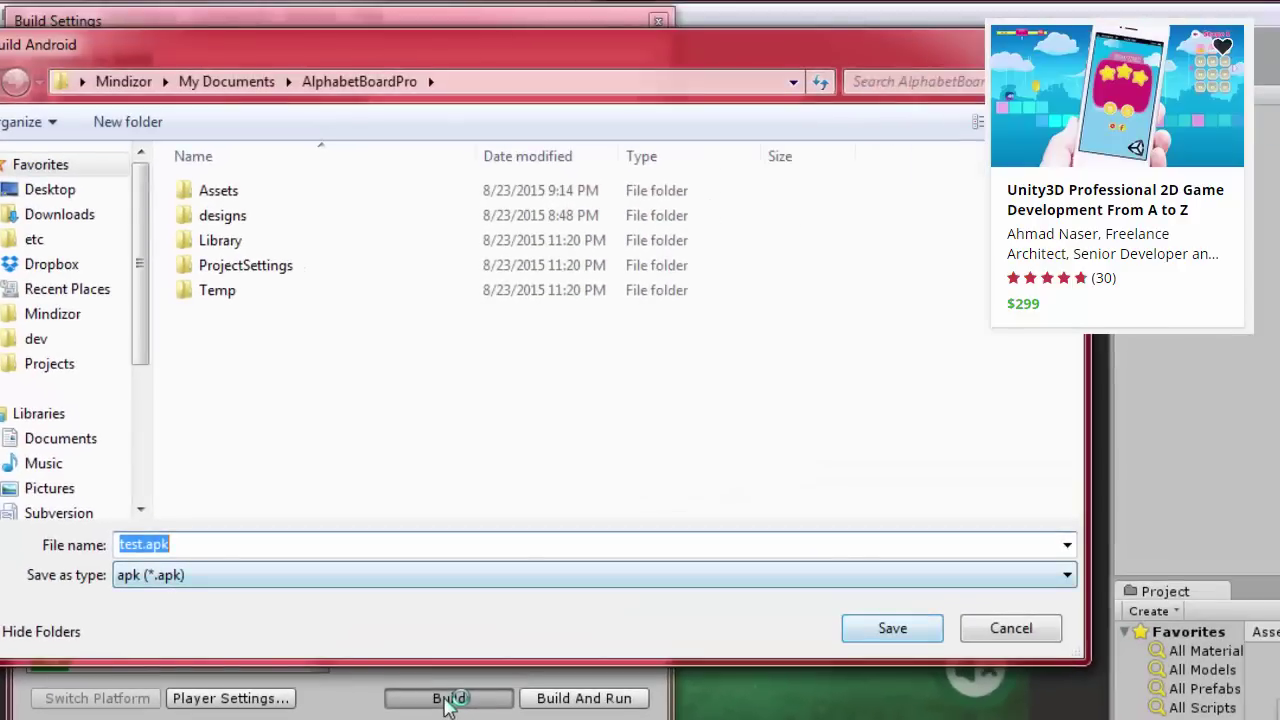
pyautogui.press('Return')
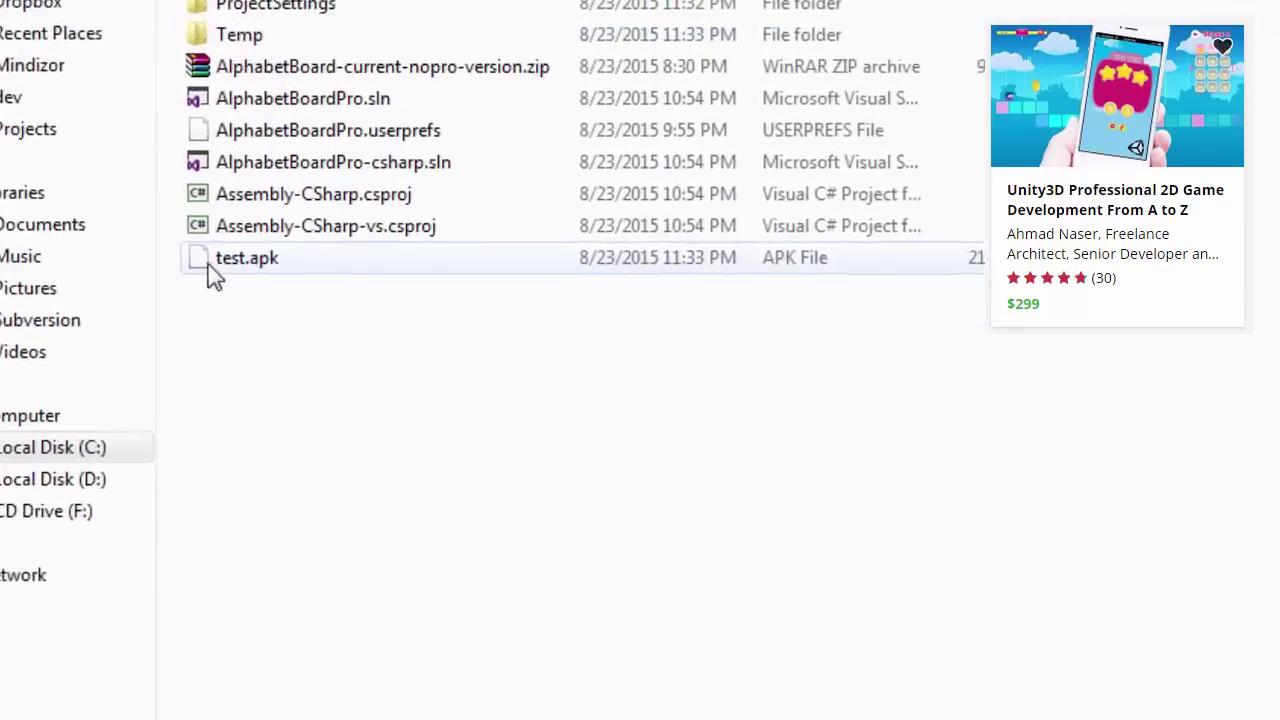
# Select the built test.apk in the AlphabetBoardPro folder.
pyautogui.click(210, 264)
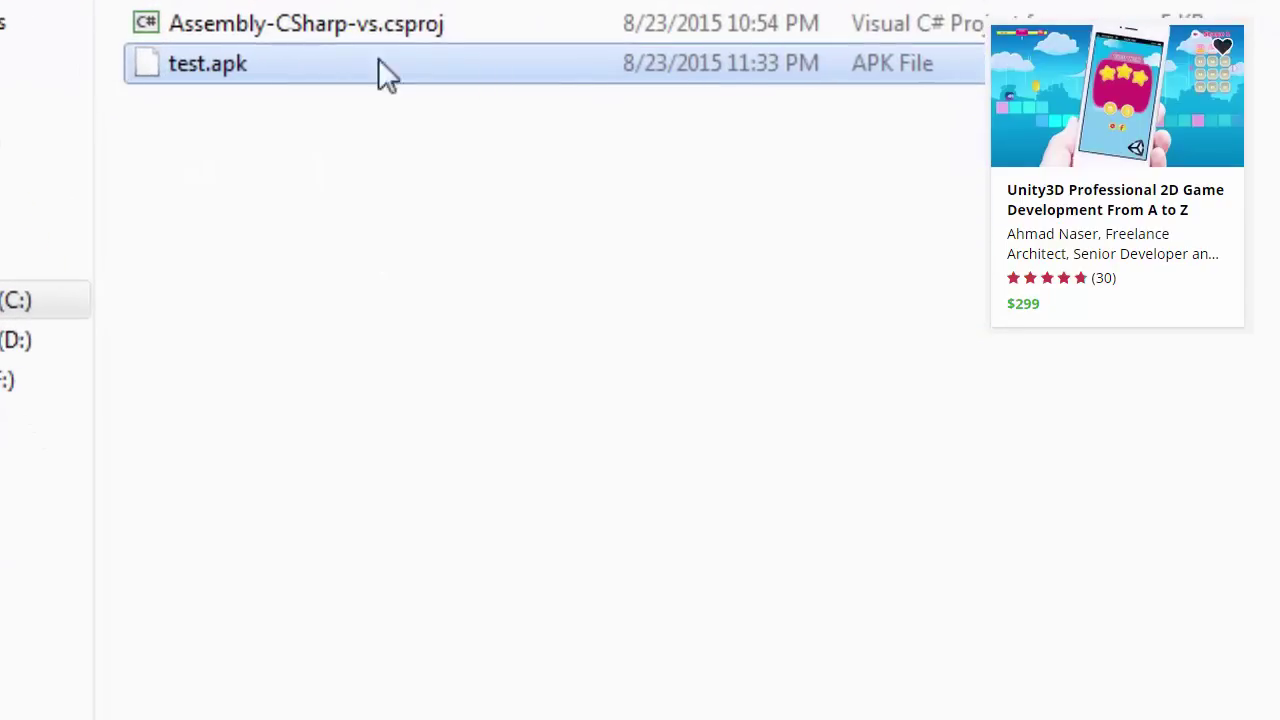